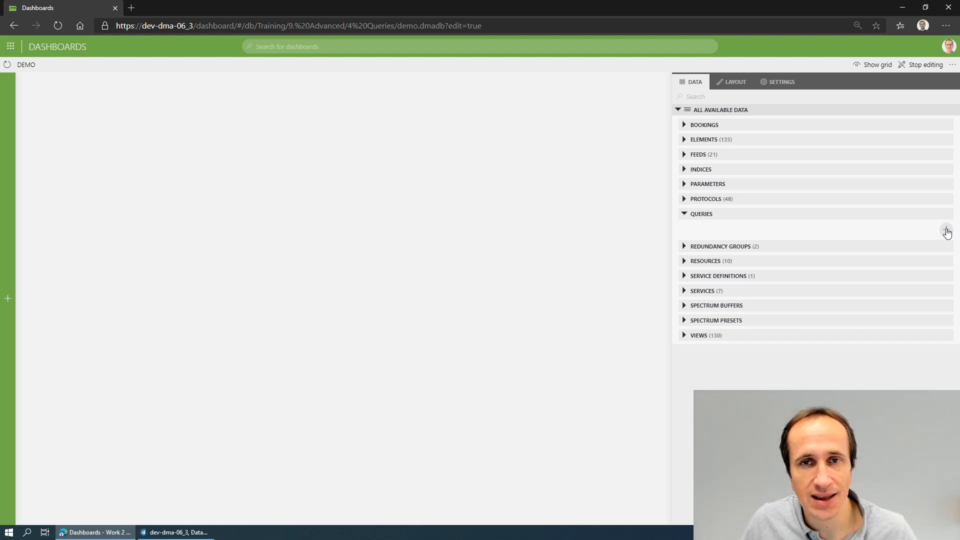
Create a new query named "my query" and expand its definition
click(946, 231)
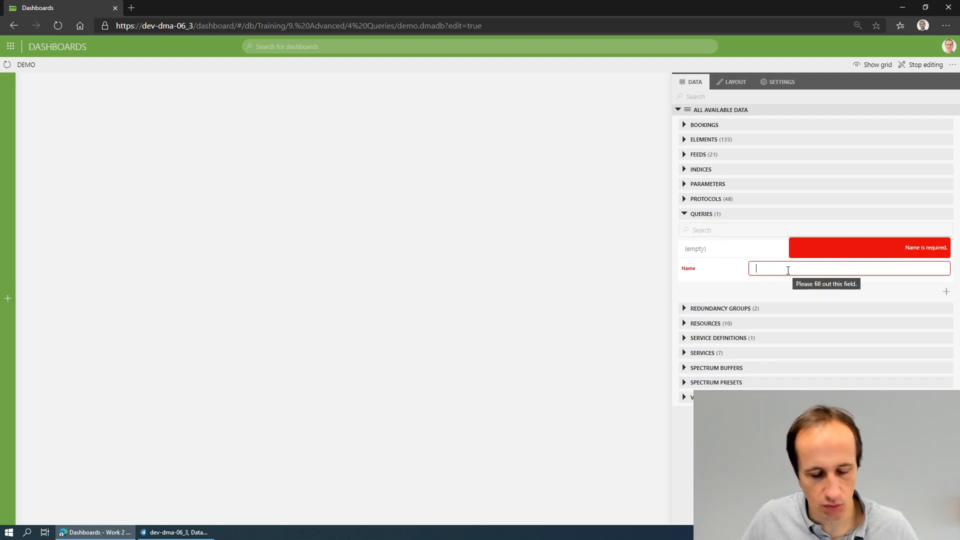
text(my q)
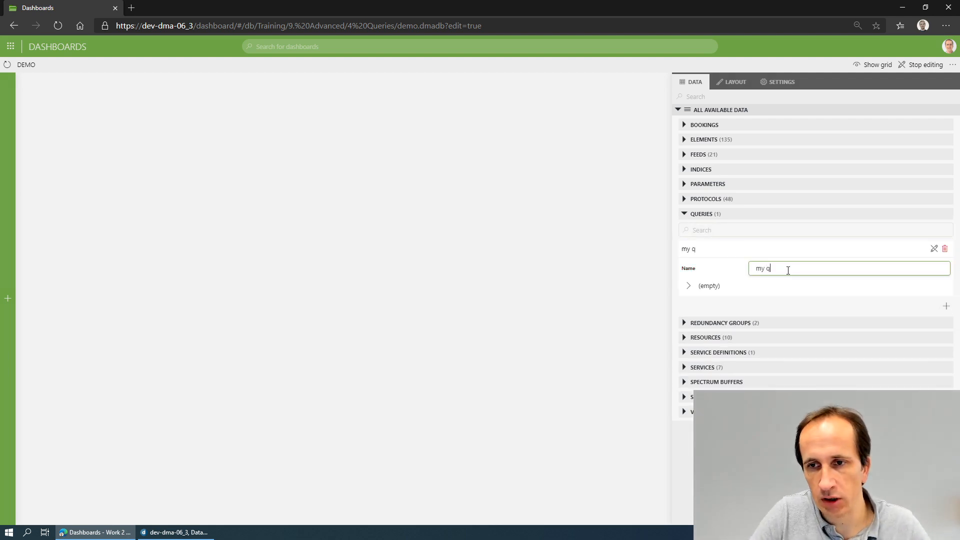
text(uery)
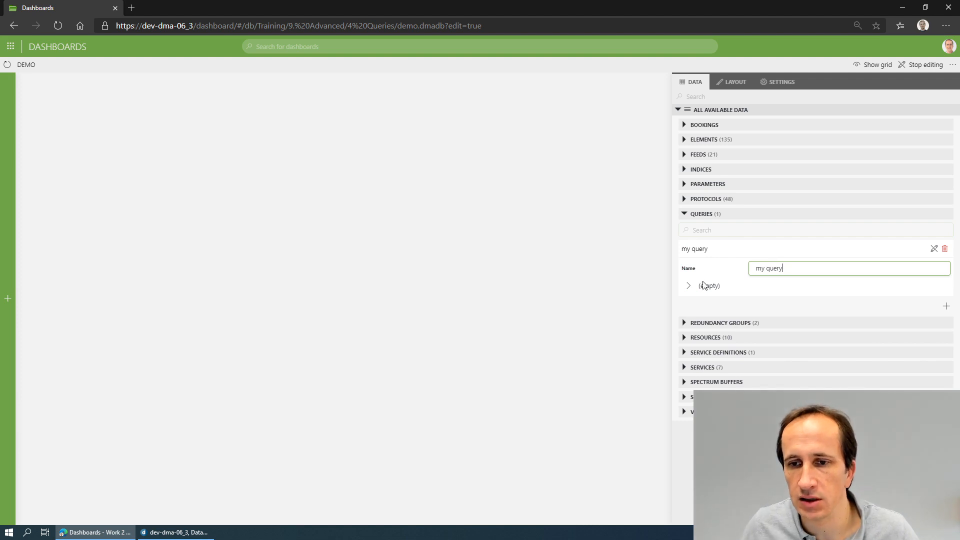
click(688, 287)
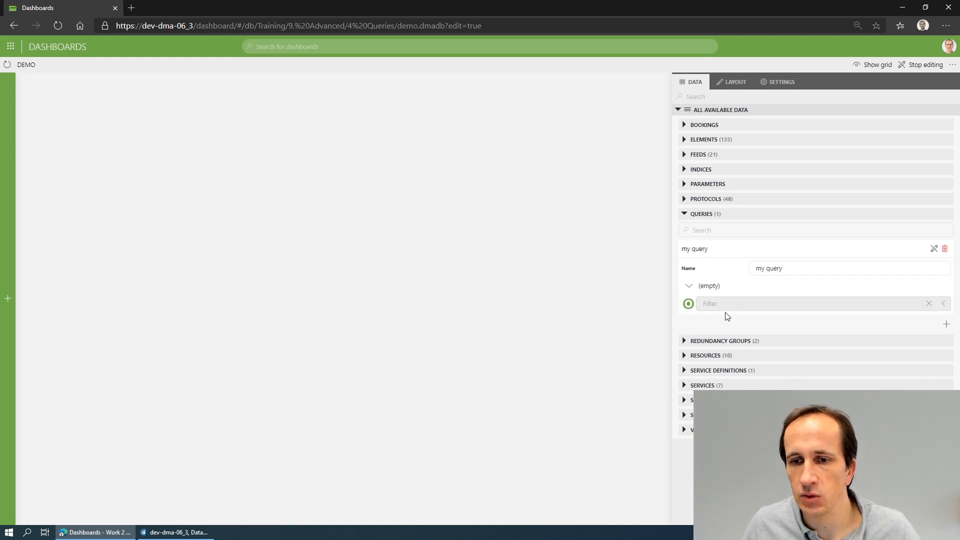
Set the query's data source to Get elements, and replace it with Get services
click(730, 307)
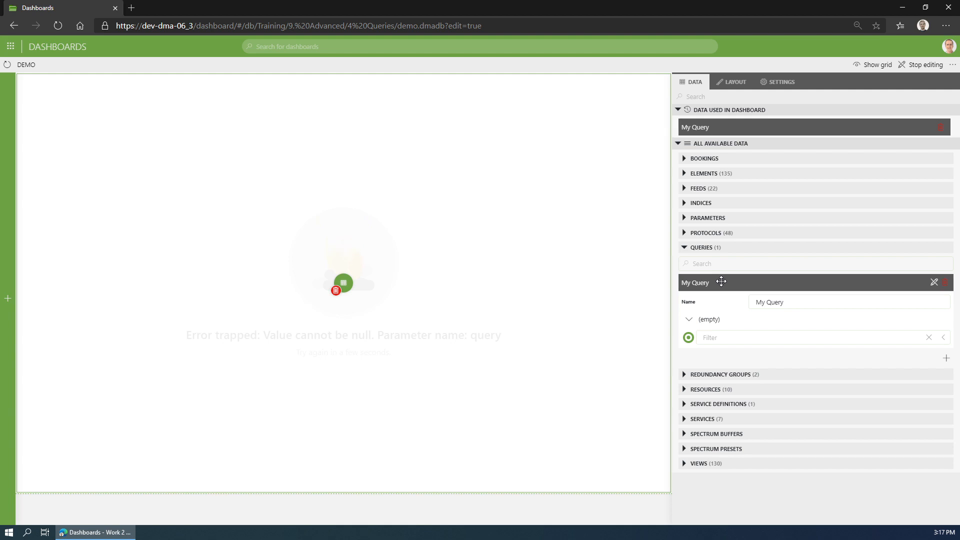
click(892, 340)
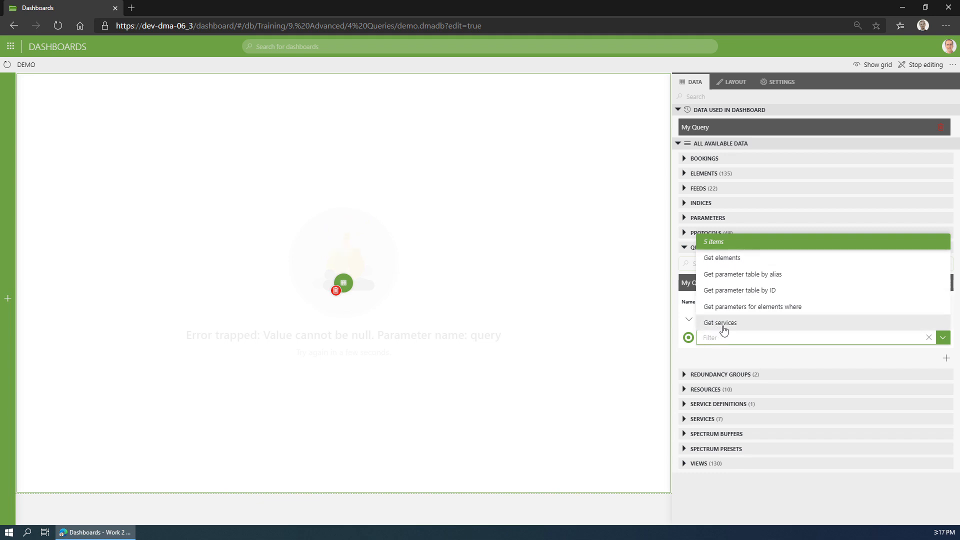
click(729, 259)
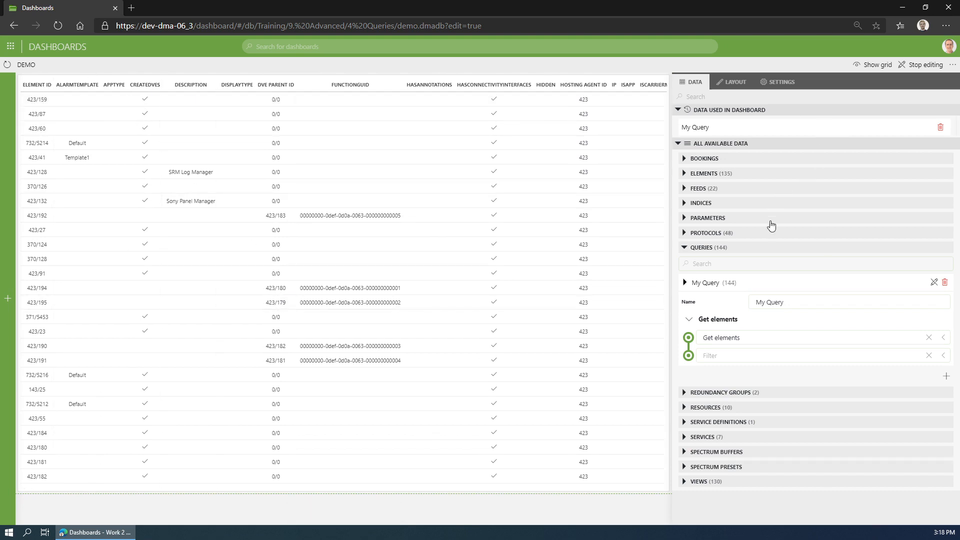
click(731, 340)
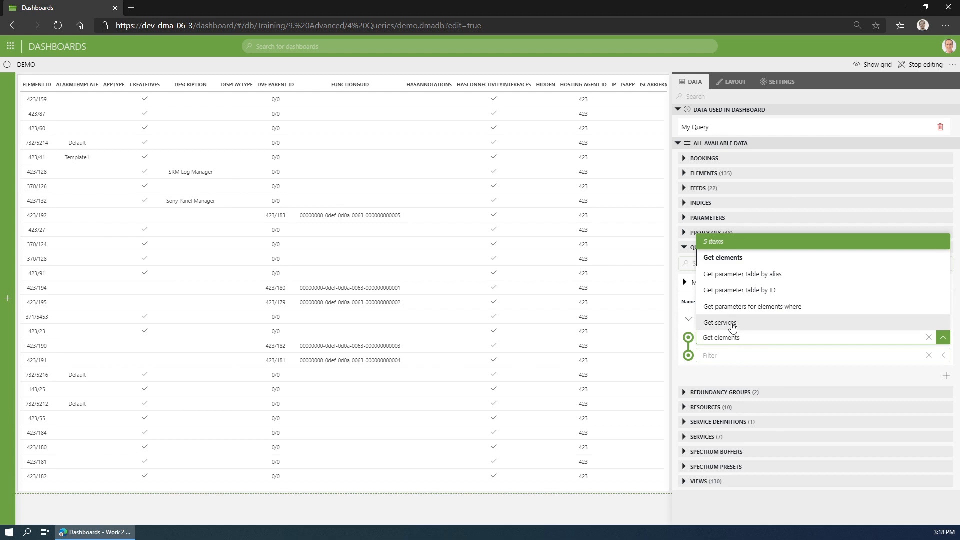
click(725, 323)
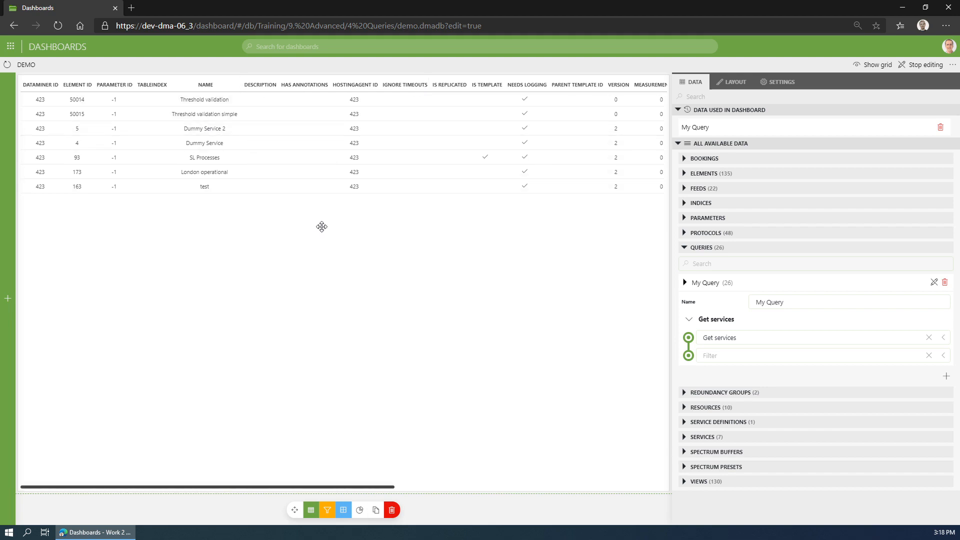
Change the query's data source to Get parameter table by ID with DMA ID 423 and element ID 169
click(748, 340)
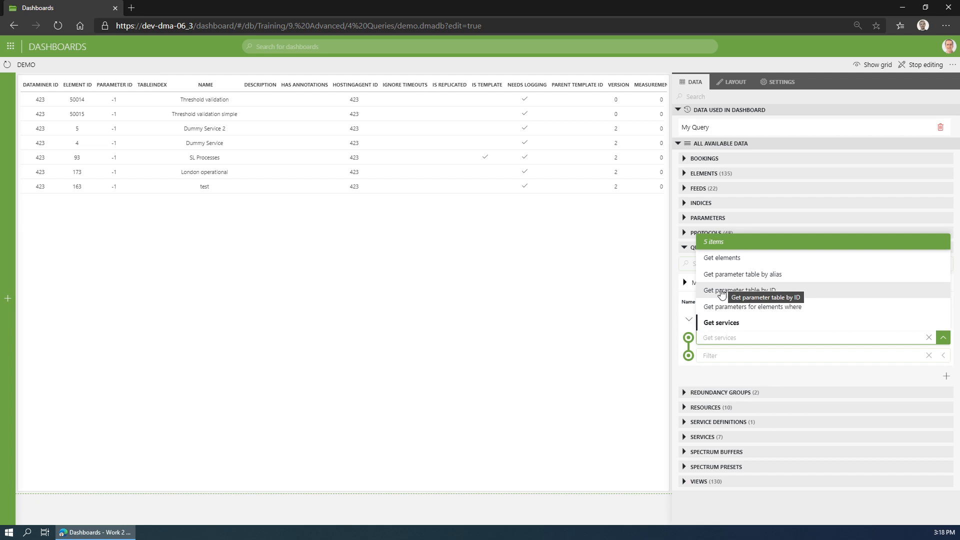
click(721, 293)
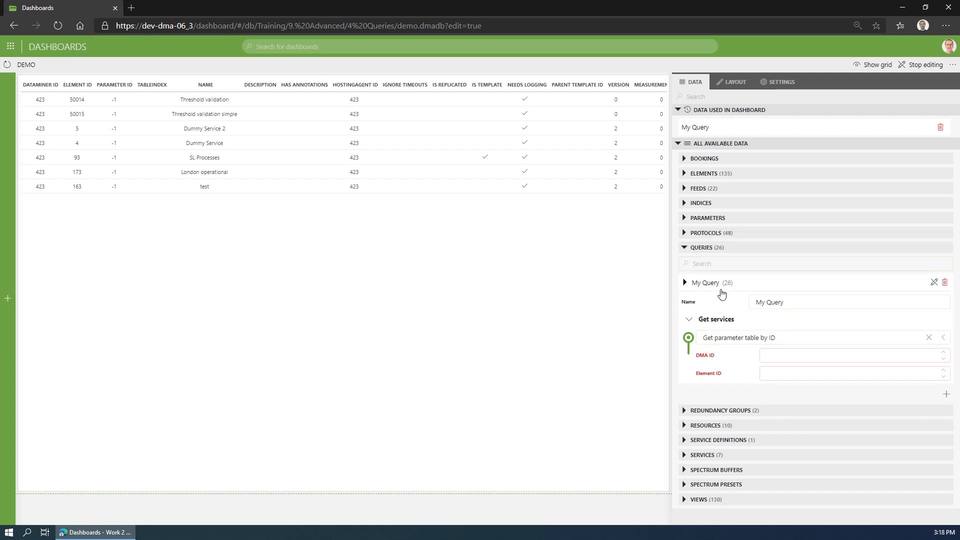
click(783, 356)
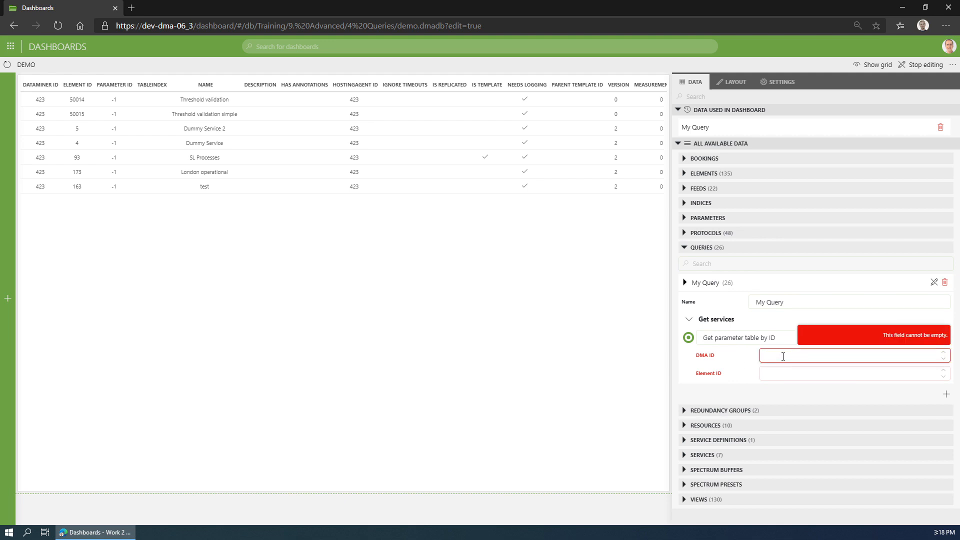
text(423)
click(778, 373)
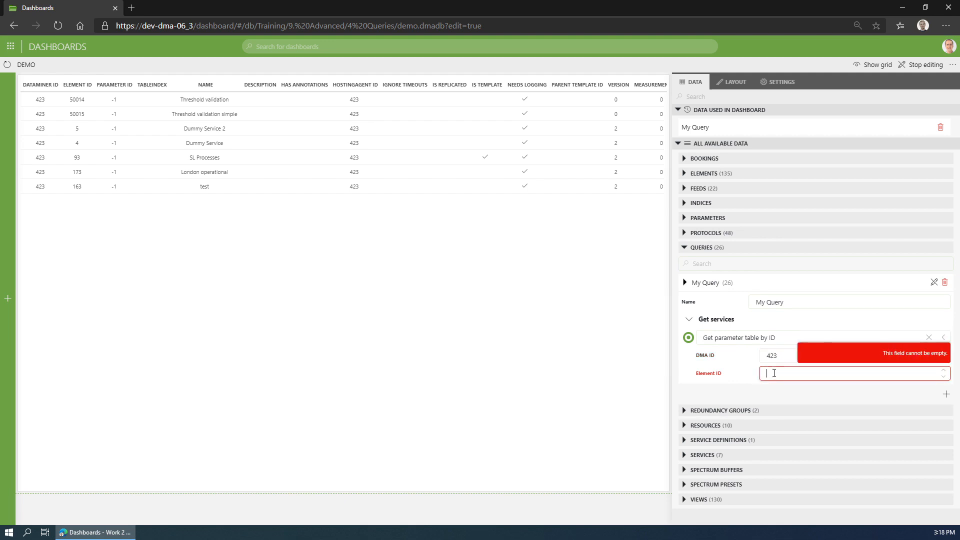
text(169)
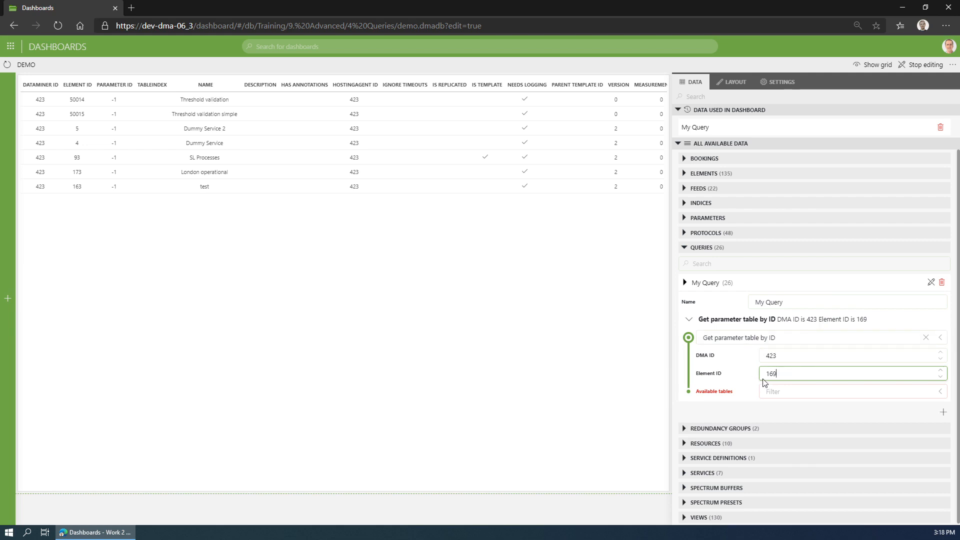
Select Task Manager as the parameter table for the query
click(845, 392)
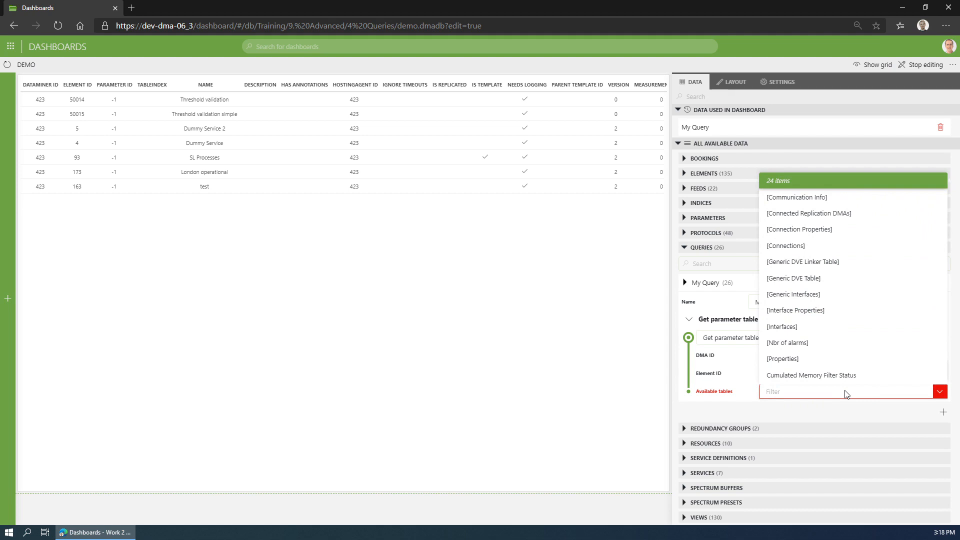
text(task)
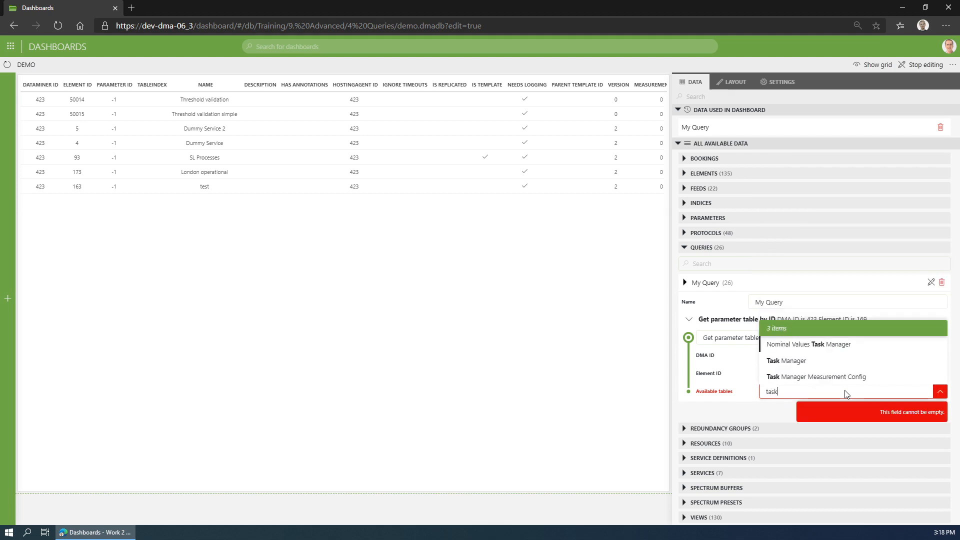
click(786, 360)
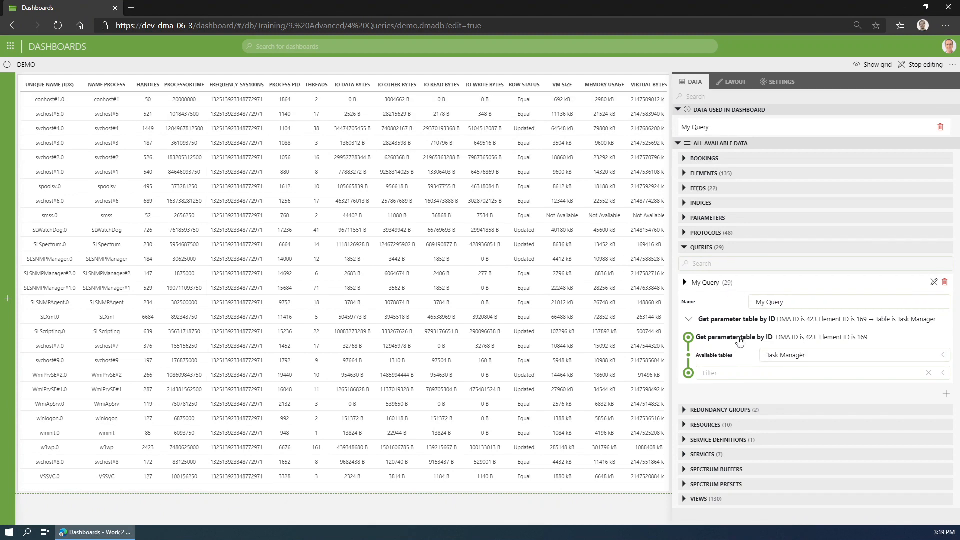
Change the query's data source to Get parameters for elements where, with Protocol as the type
click(739, 337)
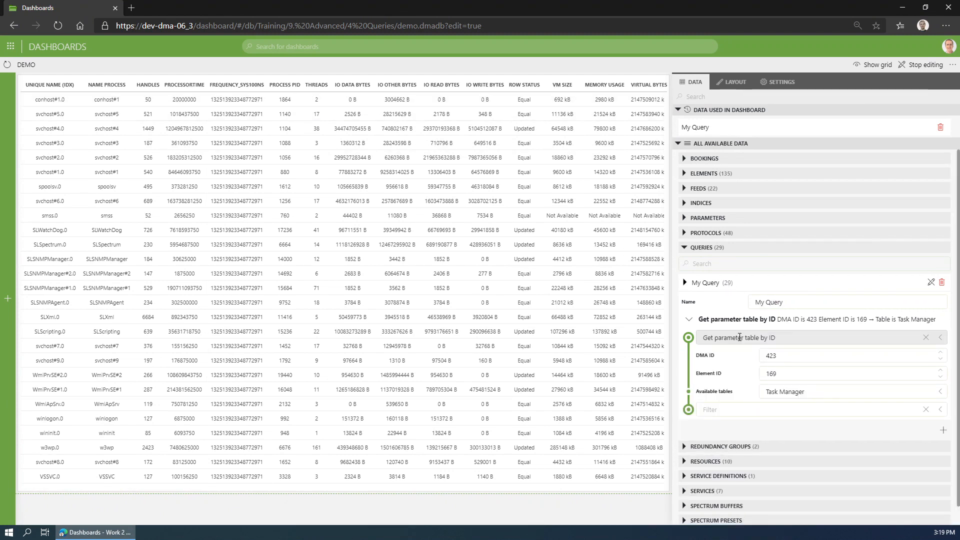
click(785, 338)
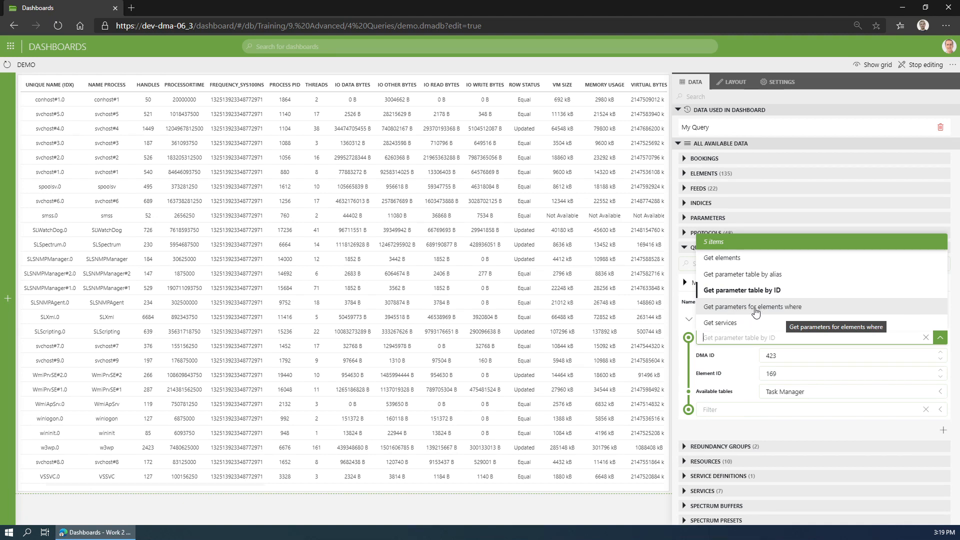
click(765, 311)
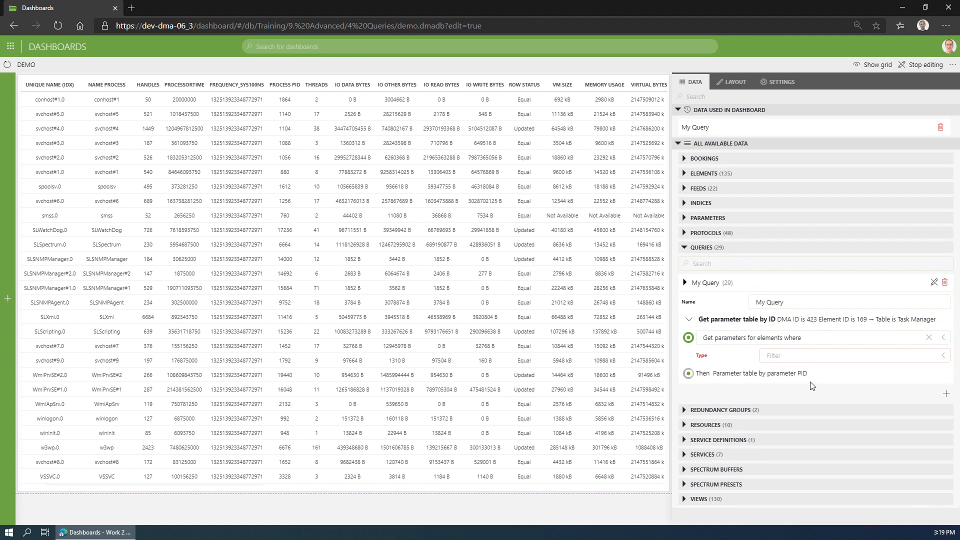
click(796, 356)
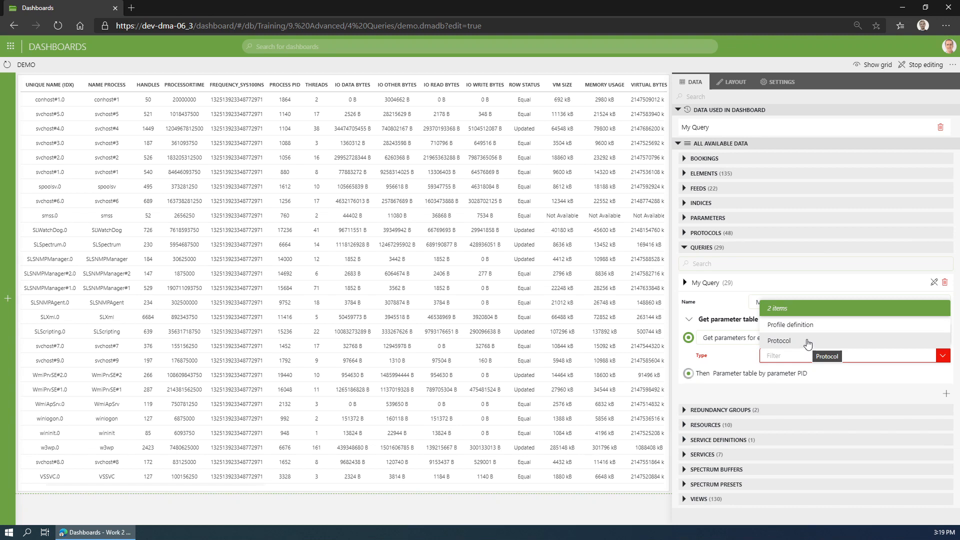
click(808, 342)
Set the query's protocol to NetInsight Nimbra and its protocol version to Production:4.1.0.2
click(807, 356)
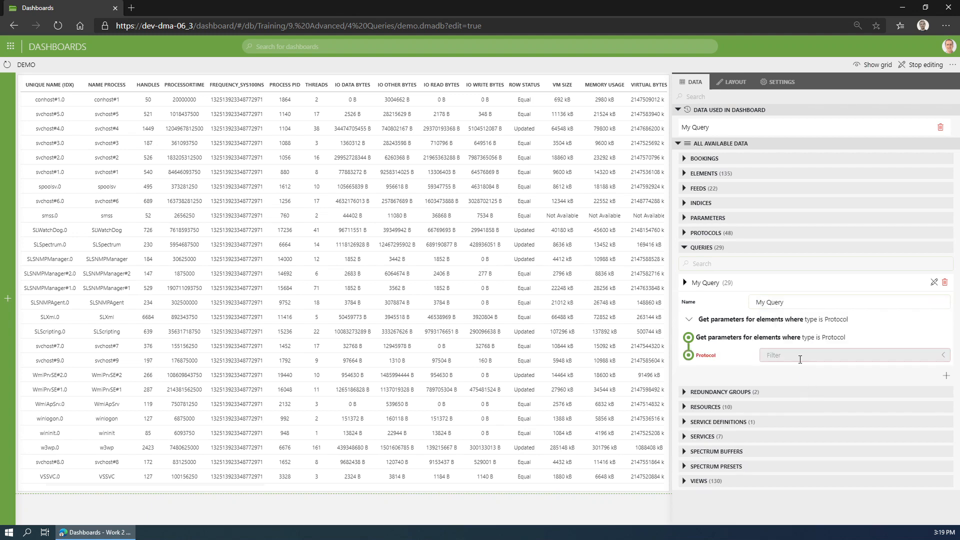
text(nim)
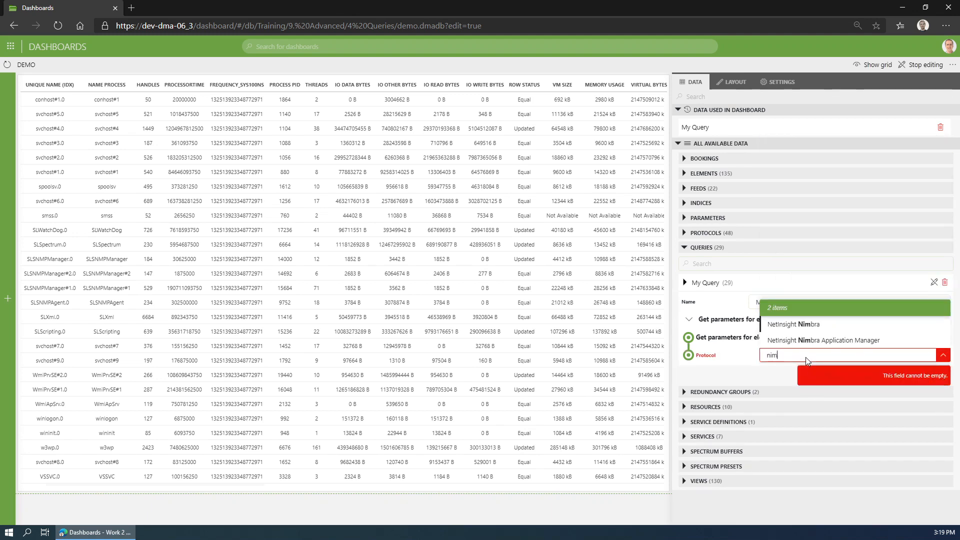
click(819, 326)
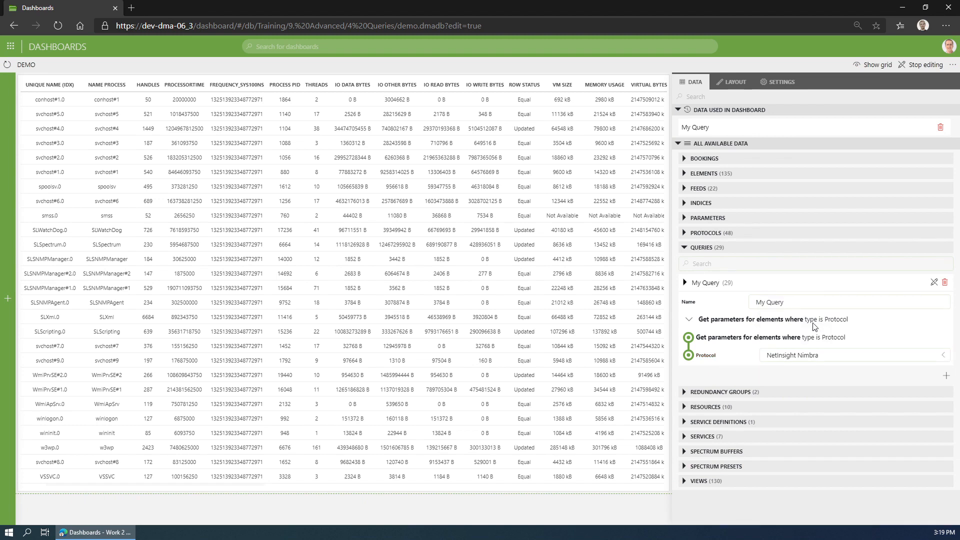
click(791, 378)
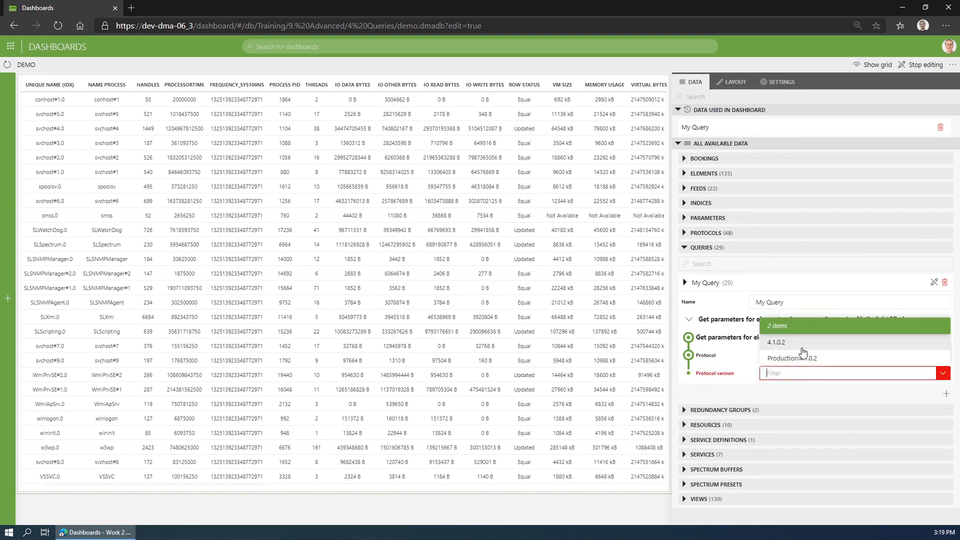
click(800, 358)
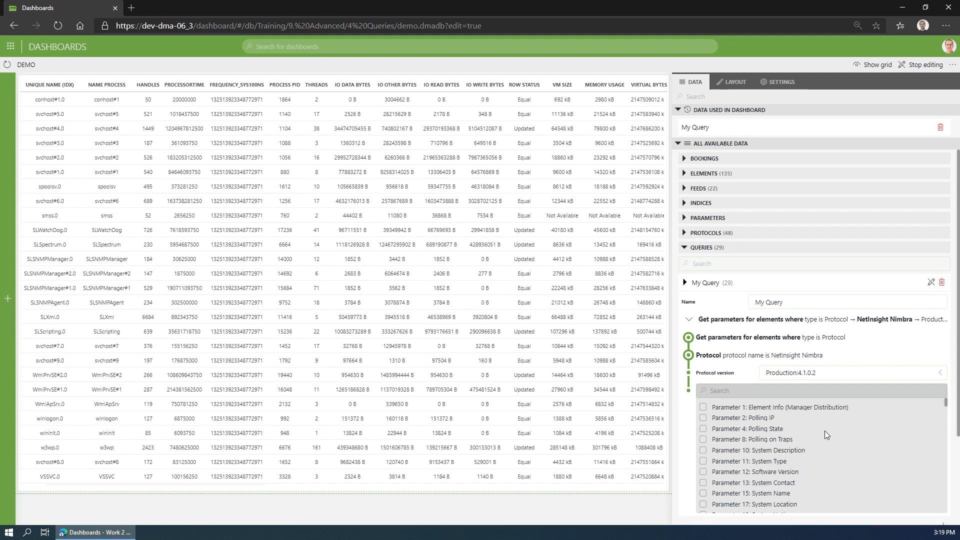
Include the Polling IP, Polling State and Polling on Traps parameters in the query
click(704, 418)
click(704, 429)
click(703, 439)
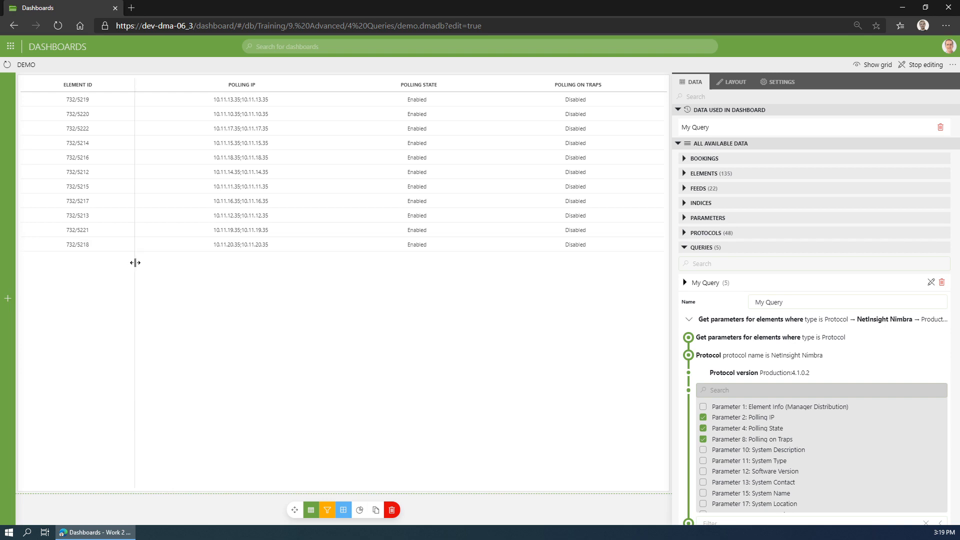
Deselect the polling parameters and include Parameter 100: DTM Interfaces Table in the query instead
click(703, 417)
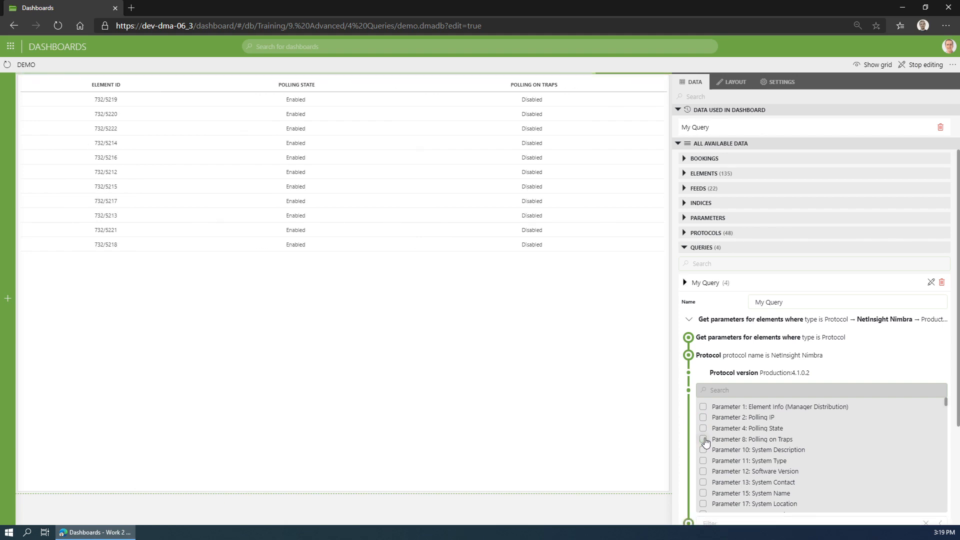
click(749, 390)
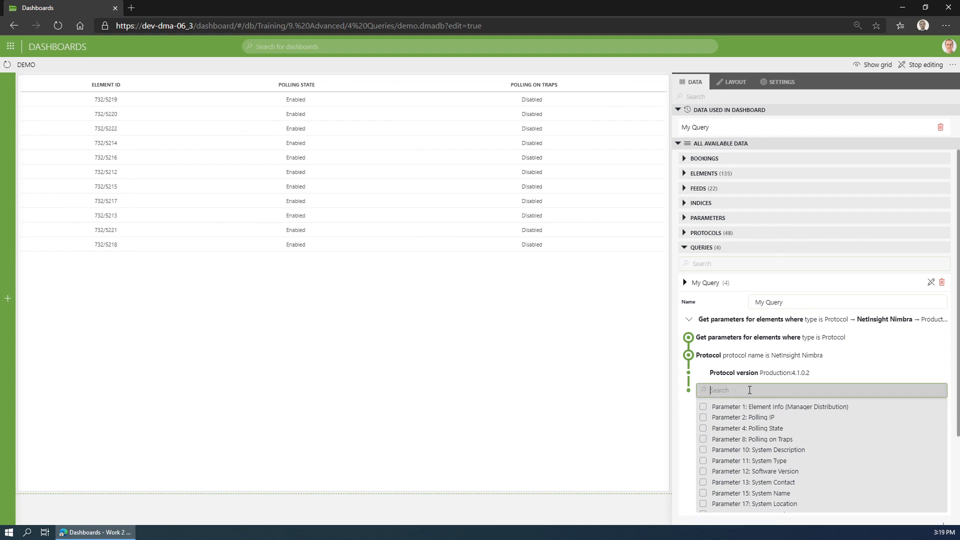
text(inter)
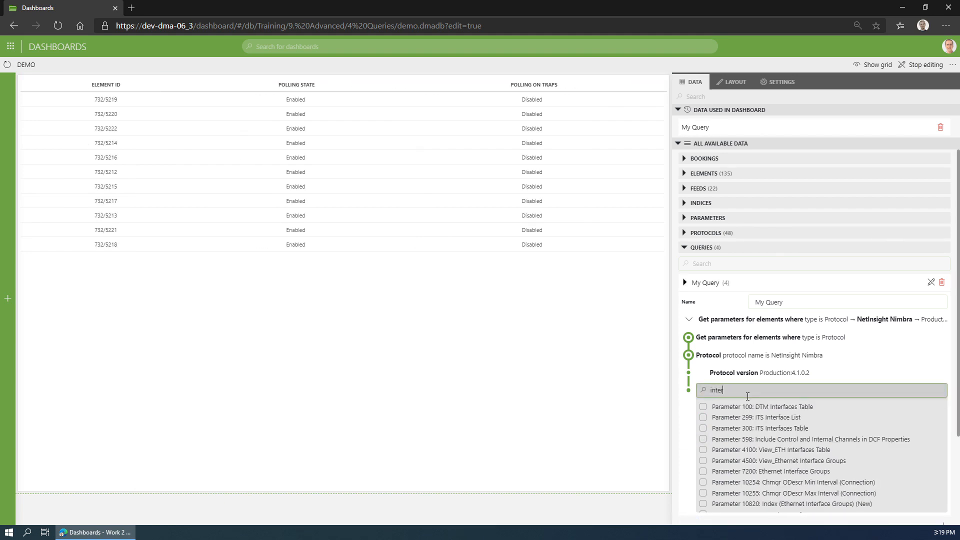
text(fa)
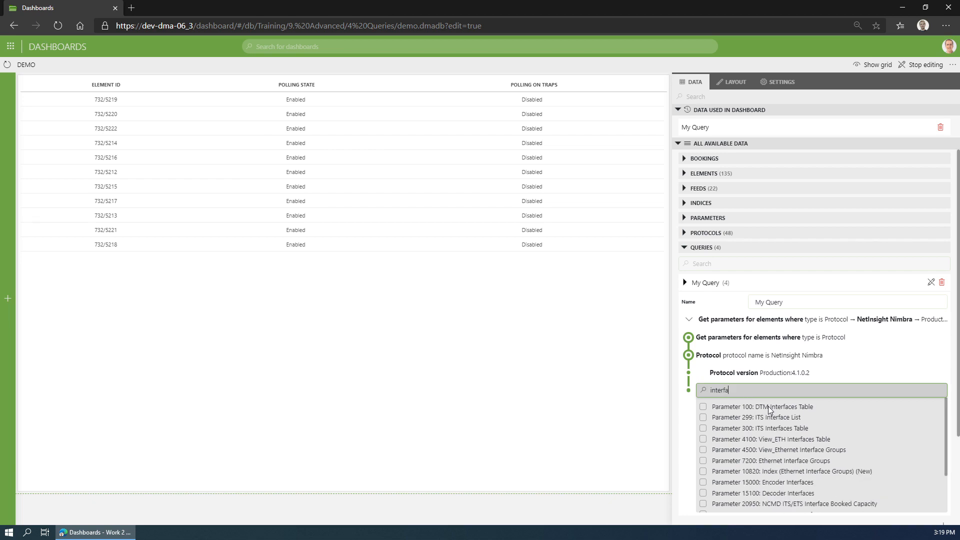
click(779, 408)
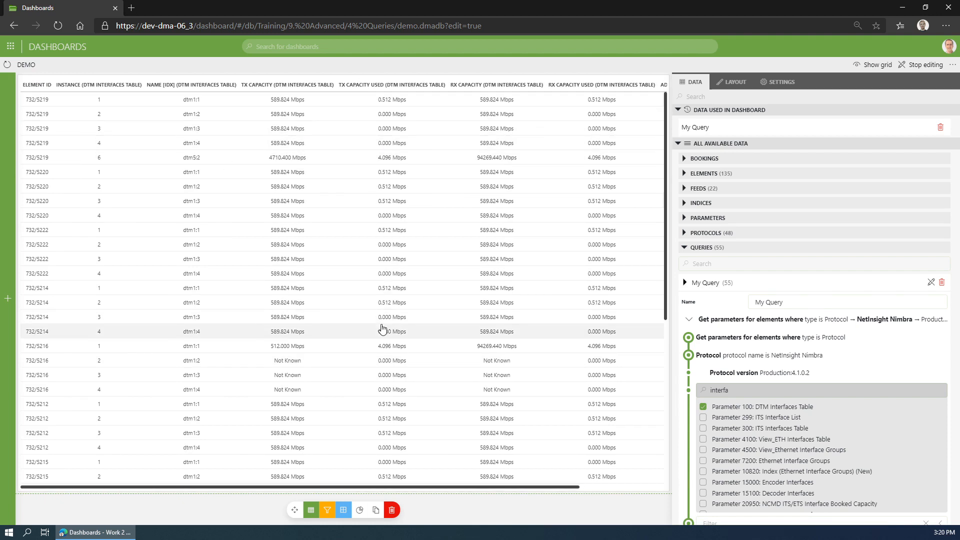
Change the type of the Get parameters for elements where source to Profile definition
click(737, 359)
click(774, 338)
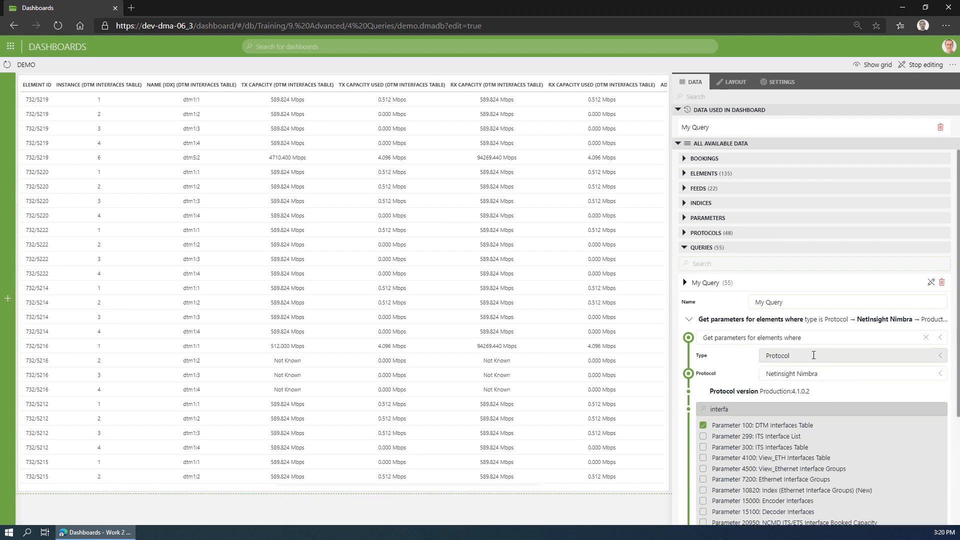
click(813, 355)
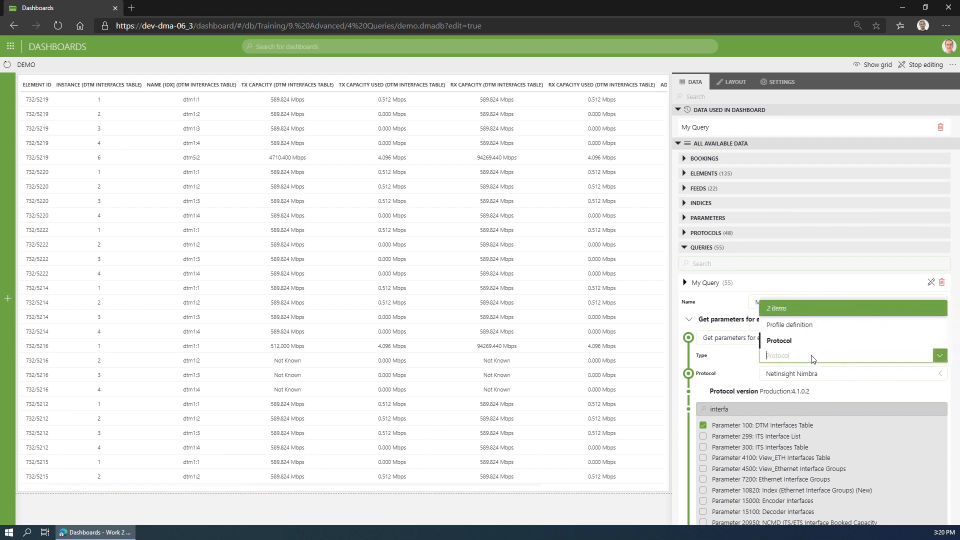
click(800, 330)
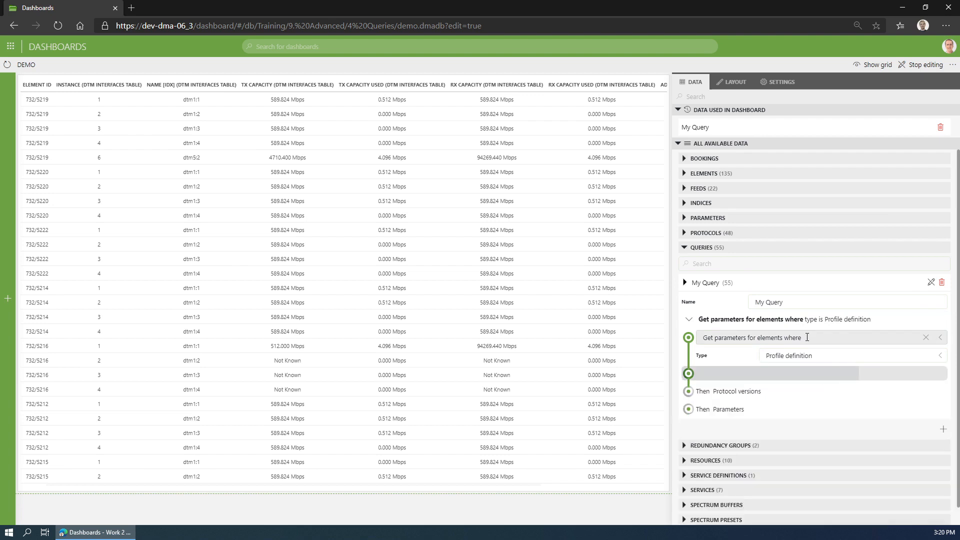
Set the query's profile definition to UpTime Profile
click(808, 374)
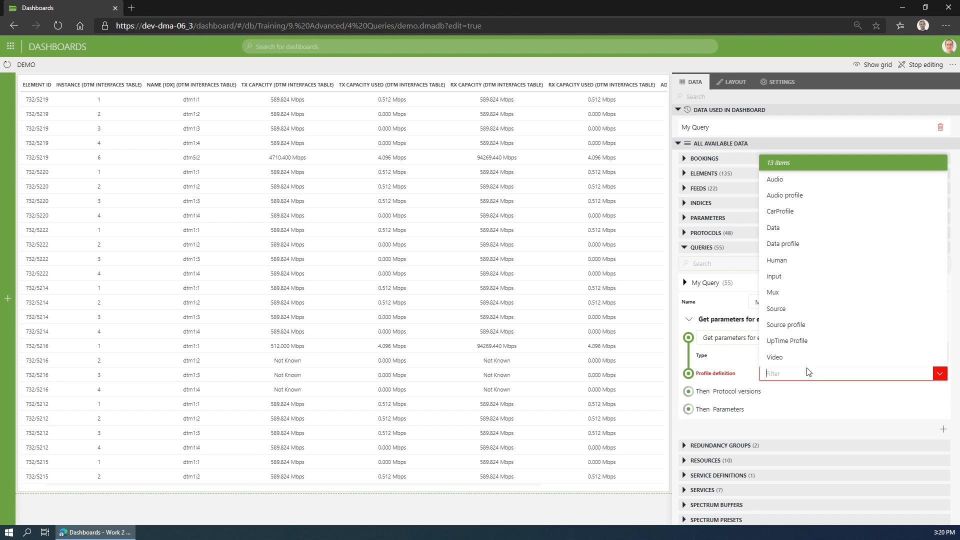
click(803, 342)
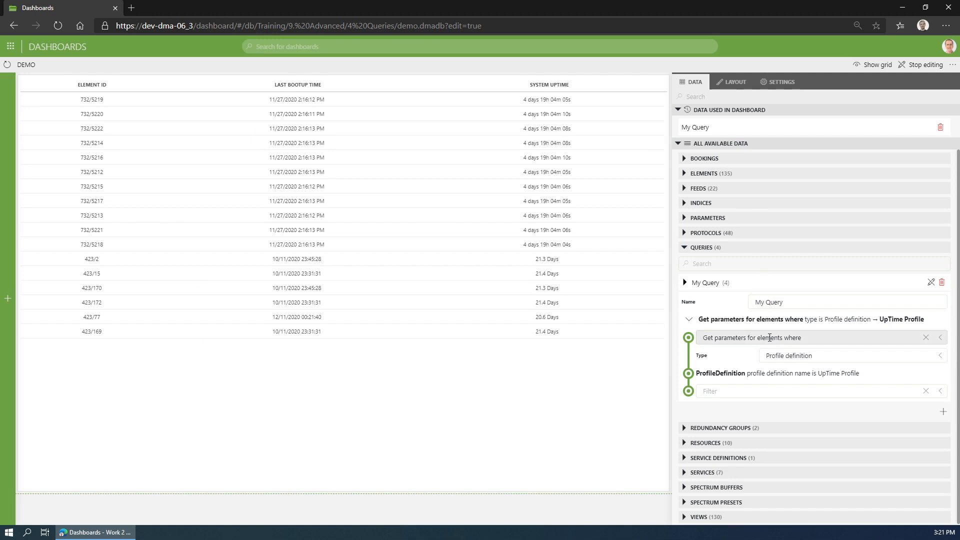
Change the query's data source to Get parameter table by alias and choose the alias OTT
click(769, 338)
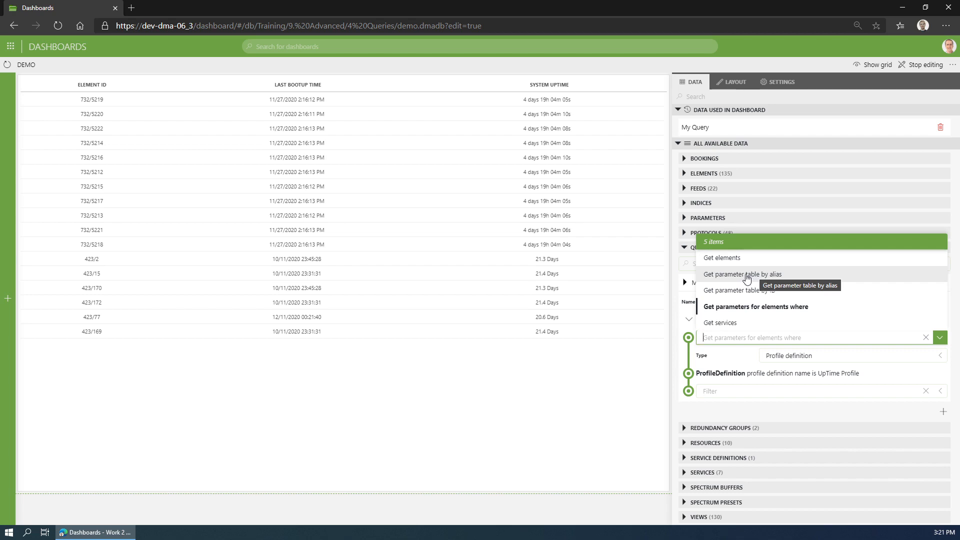
click(743, 275)
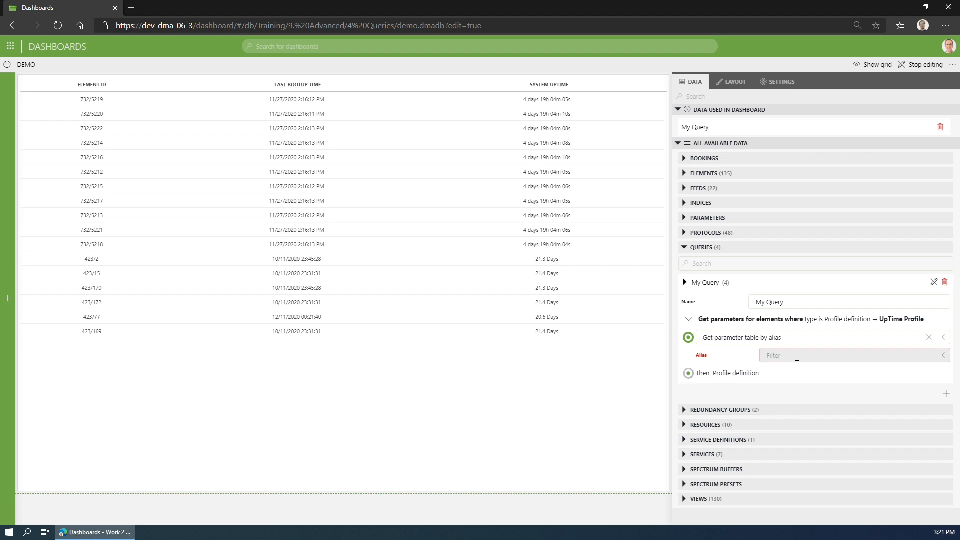
click(797, 357)
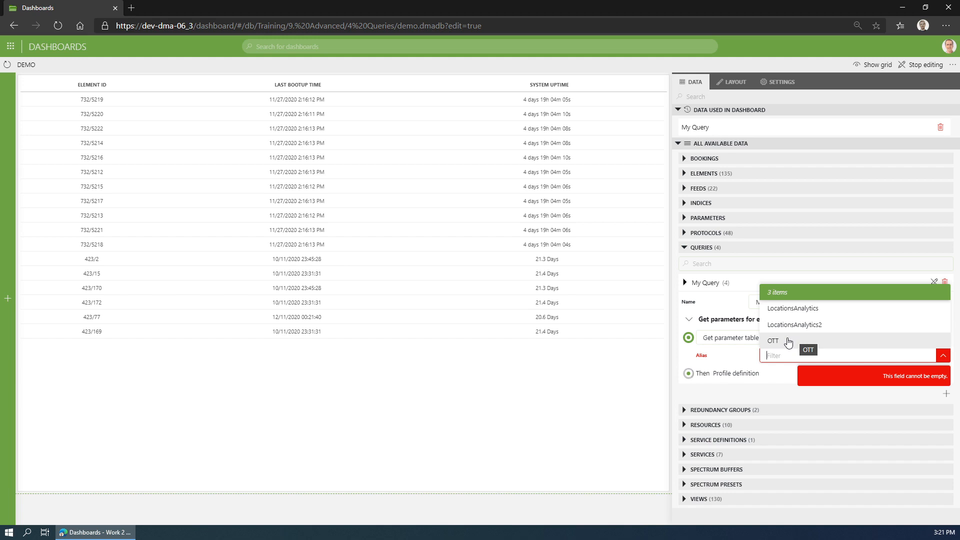
click(789, 341)
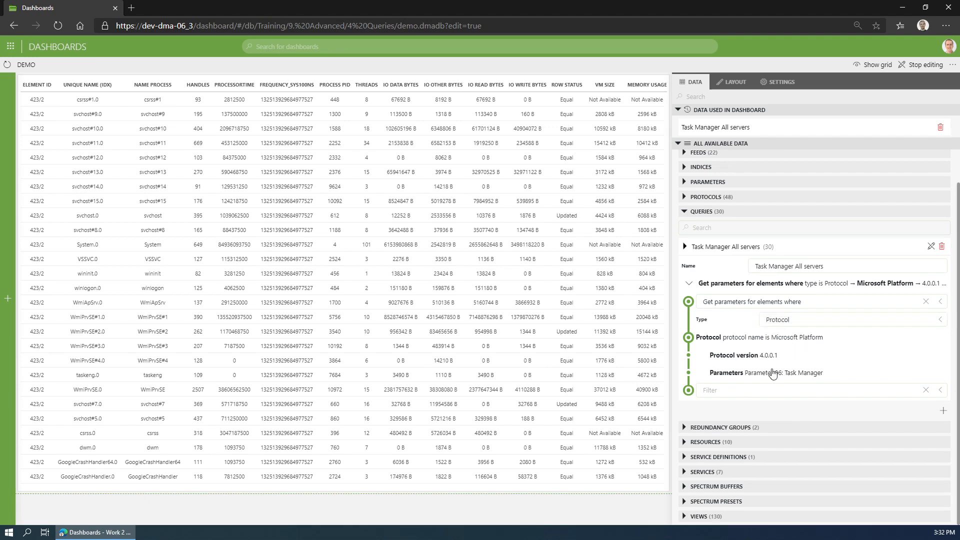
Add a Select operator to the Task Manager All servers query, keeping the Element ID, Name Process, VM Size and CPU columns
click(788, 395)
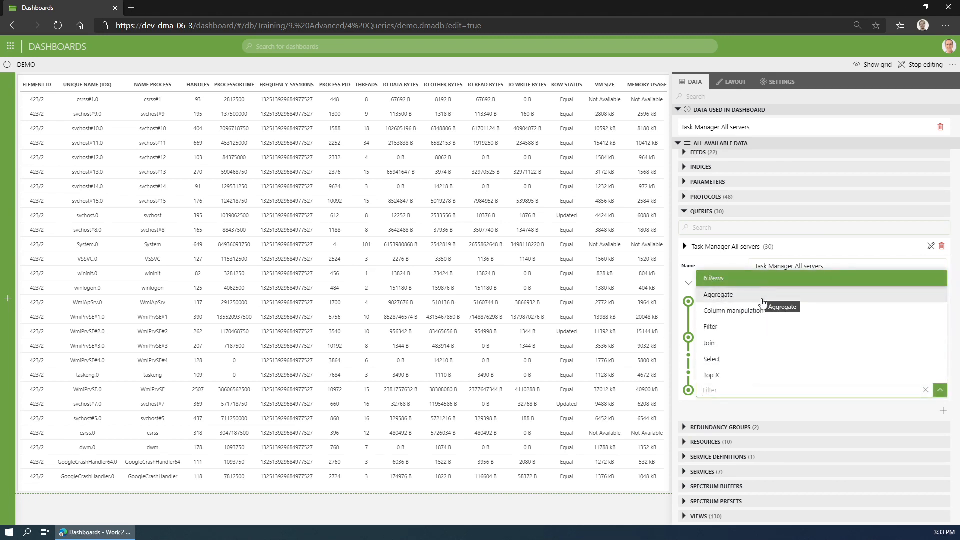
click(740, 360)
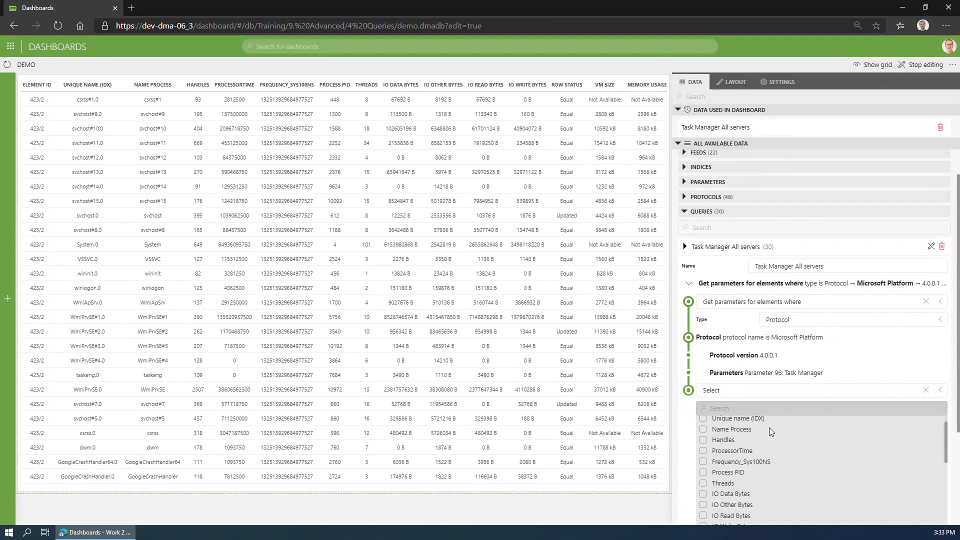
scroll(769, 427, up, 1)
click(703, 425)
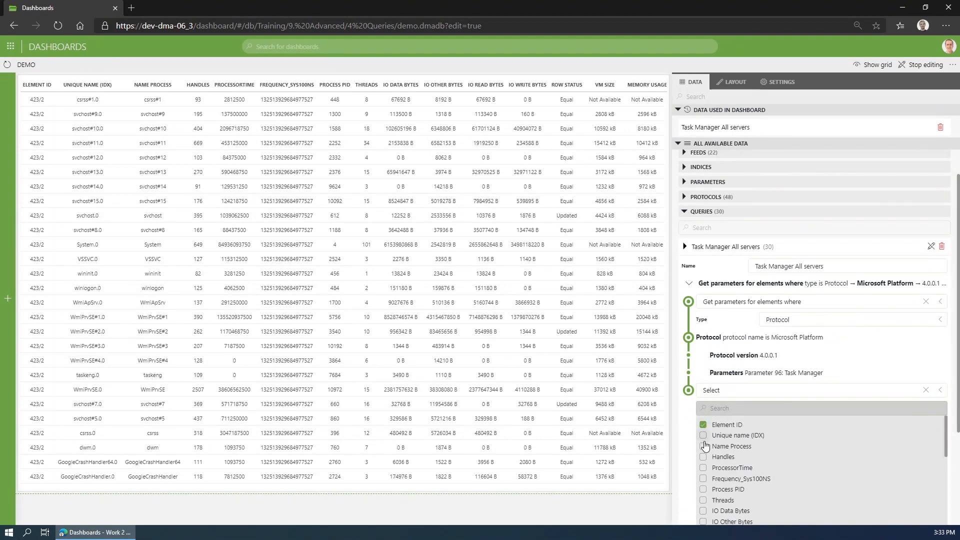
click(703, 446)
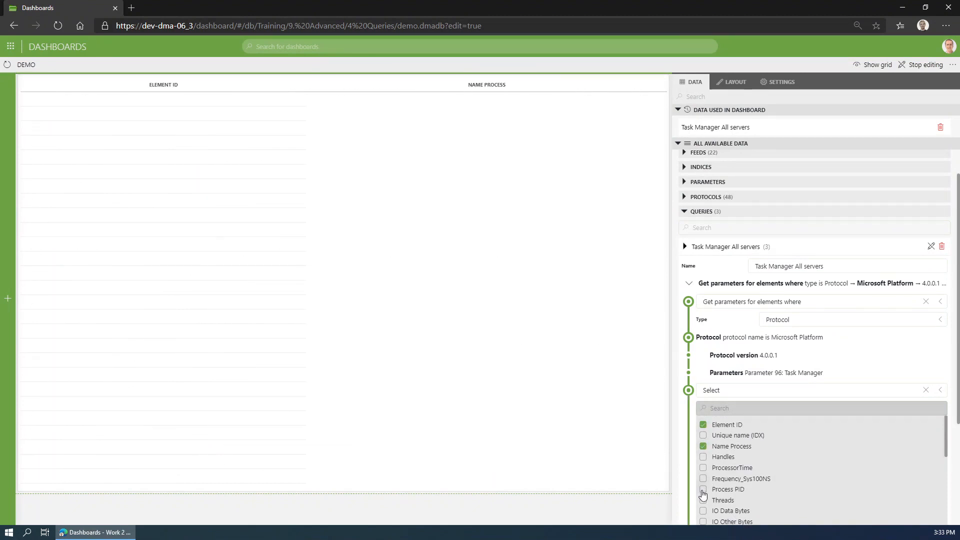
scroll(708, 484, down, 2)
scroll(710, 486, down, 1)
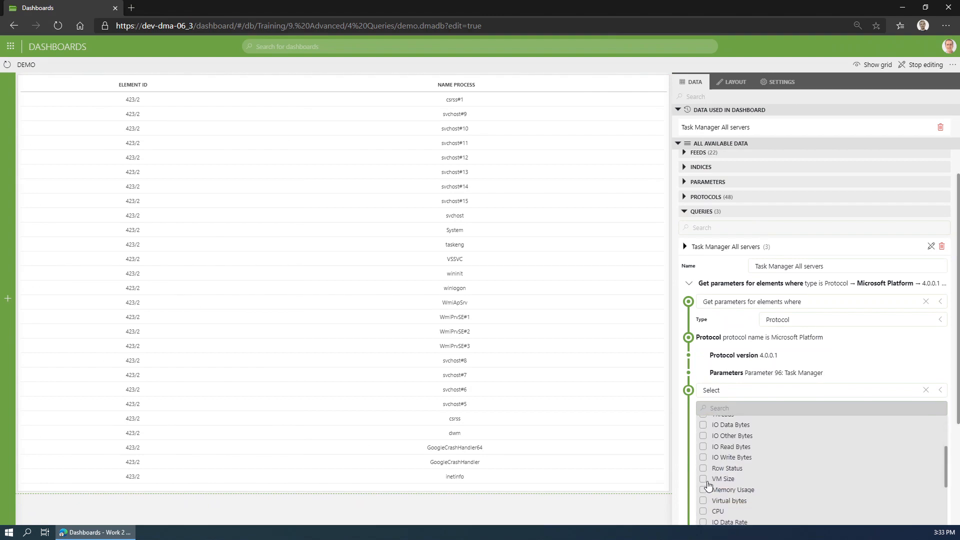
click(703, 479)
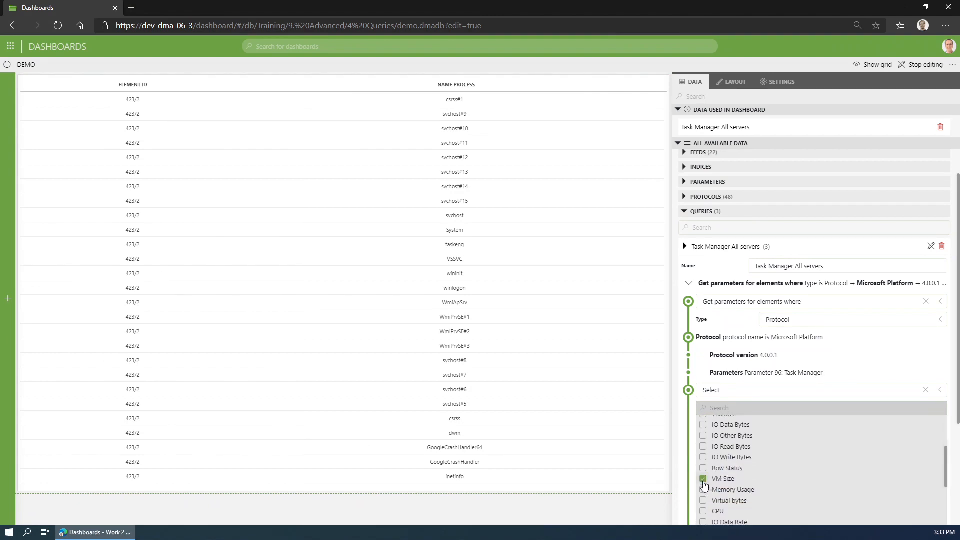
click(703, 511)
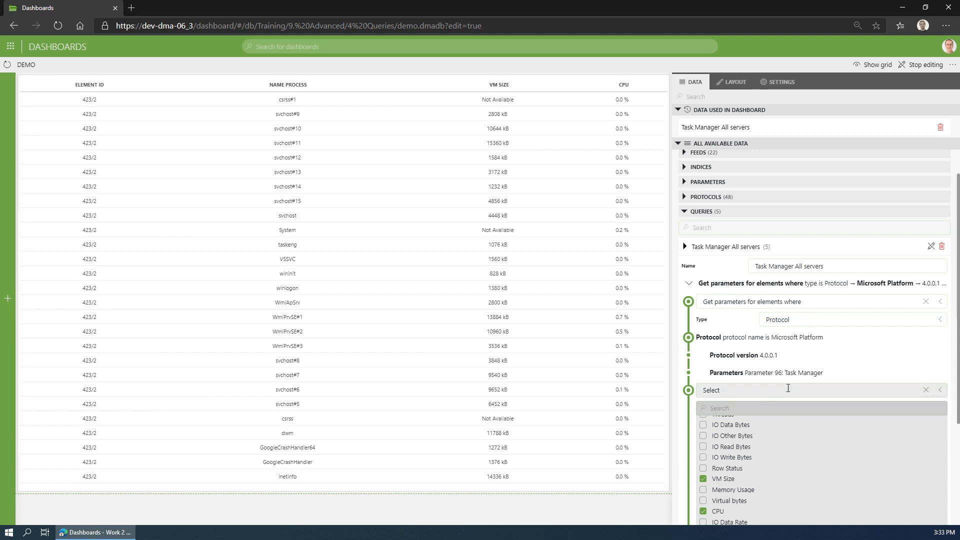
Add a Filter operator to the query that keeps only rows with CPU greater than 0
scroll(788, 388, down, 3)
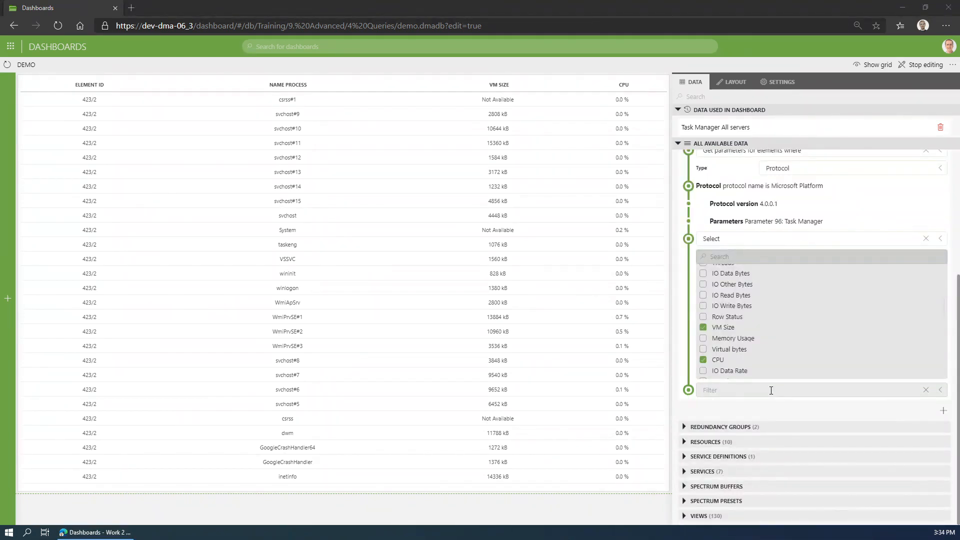
click(771, 390)
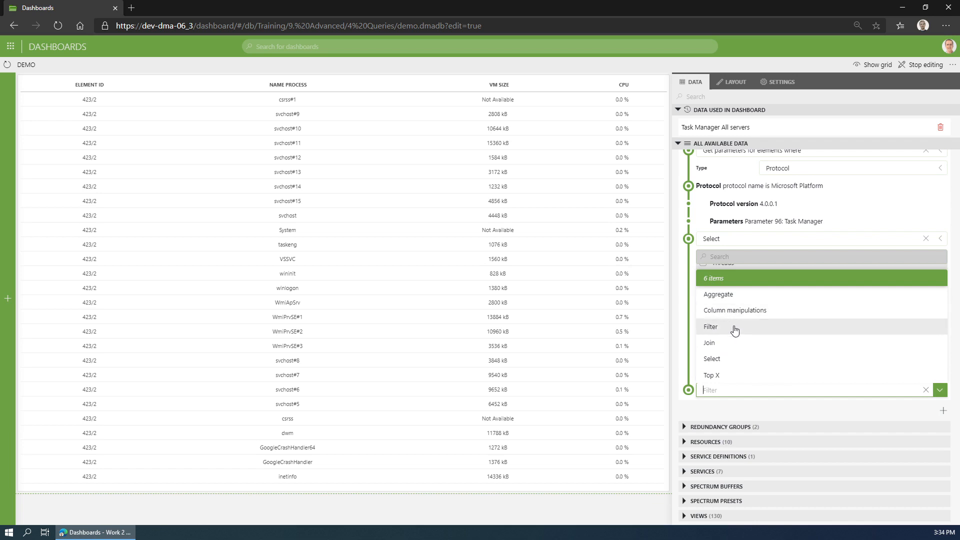
click(735, 326)
click(792, 408)
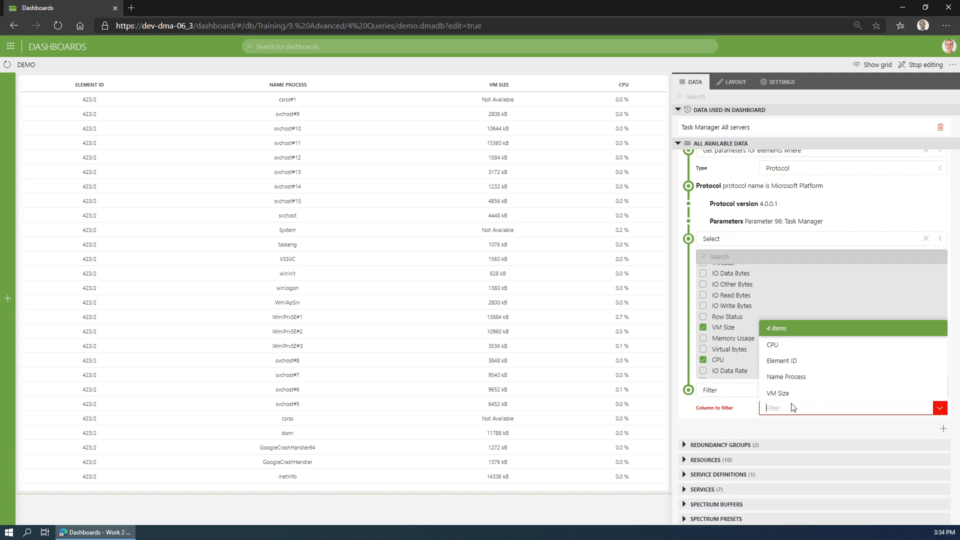
click(793, 347)
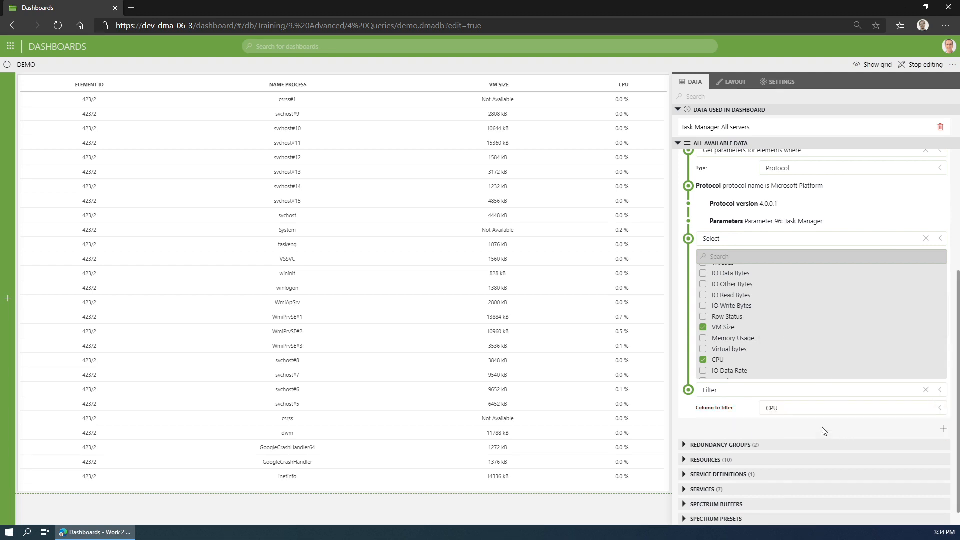
click(796, 372)
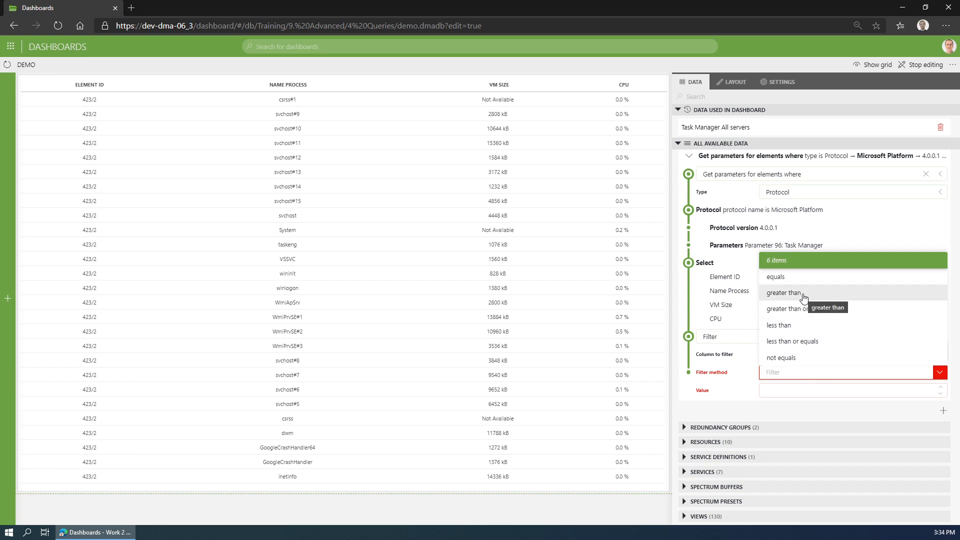
click(803, 298)
click(804, 390)
text(0)
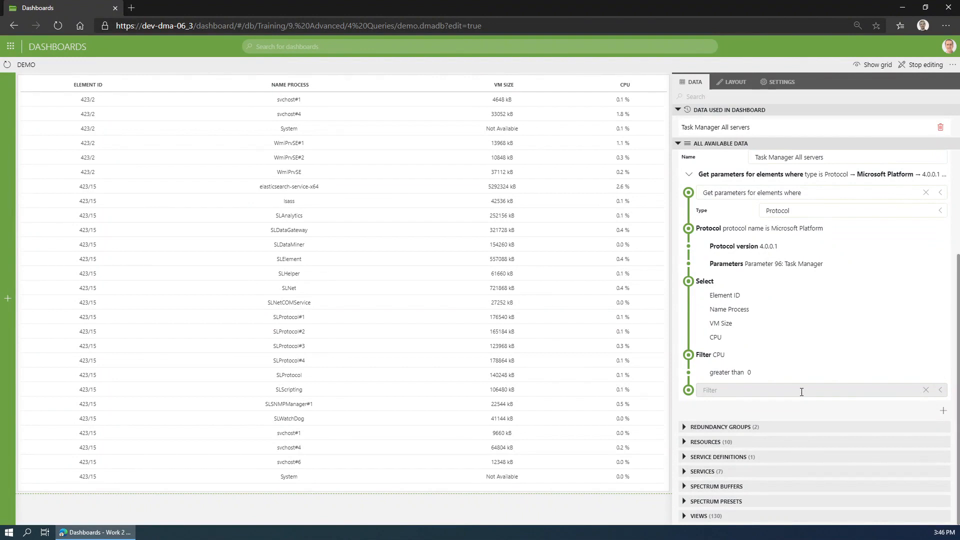
Add a Column manipulations operator using the Concatenate method on the Element ID and Name Process columns
click(801, 393)
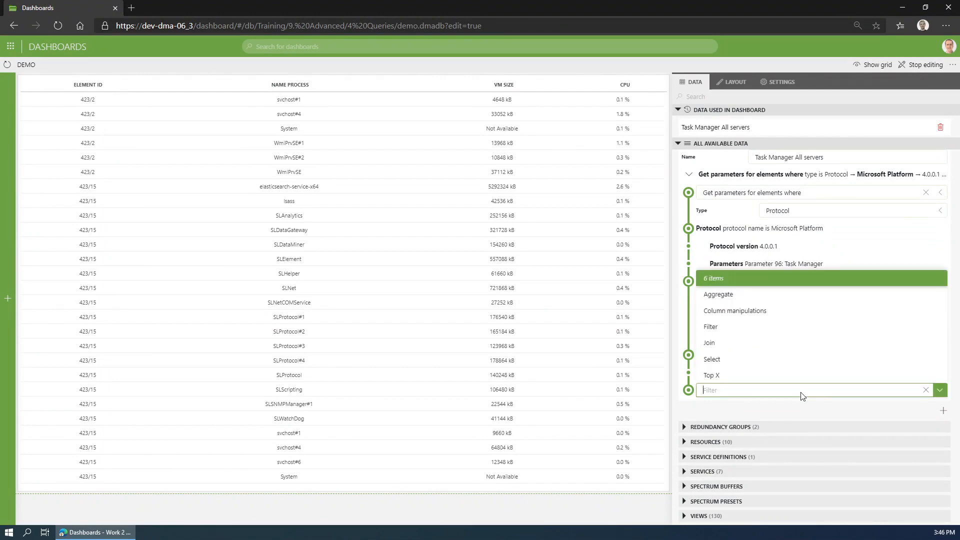
click(784, 313)
click(820, 409)
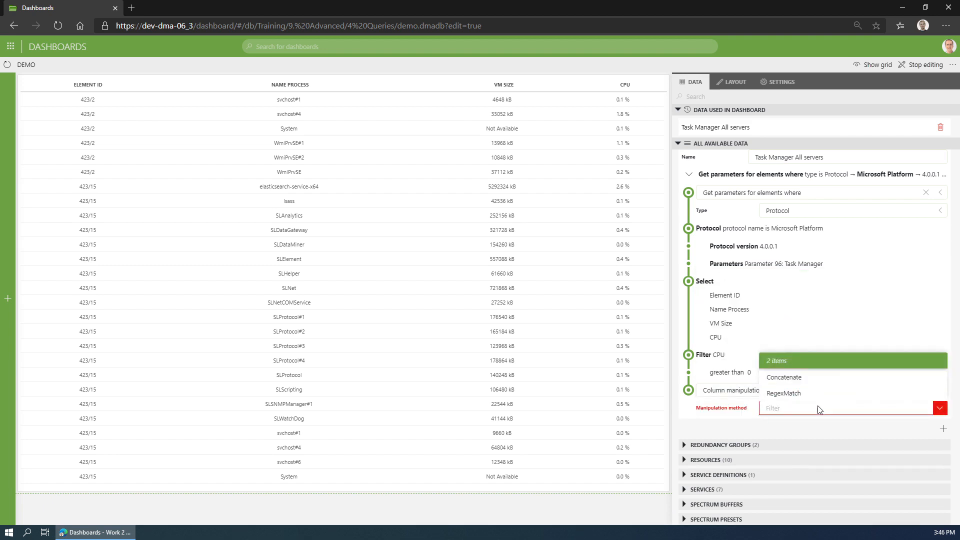
click(815, 378)
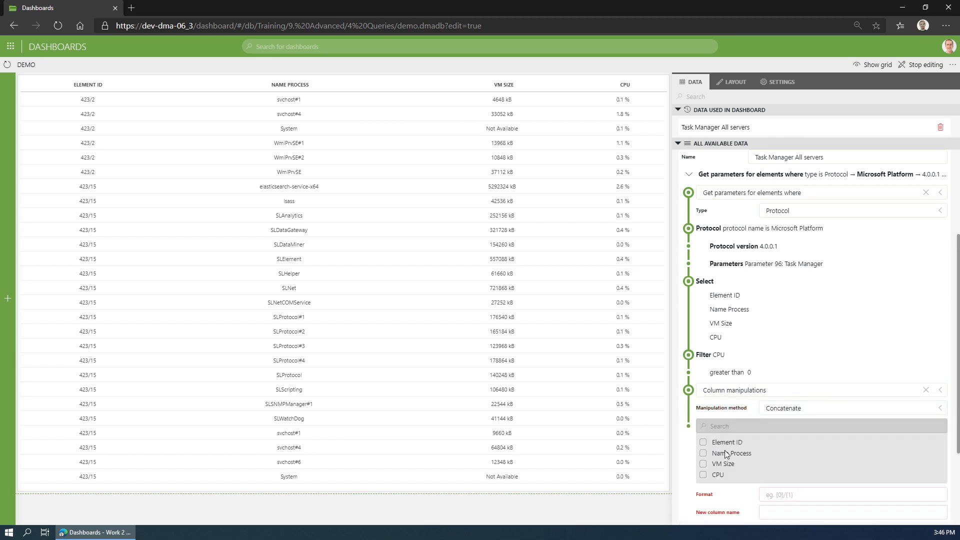
click(703, 443)
click(704, 453)
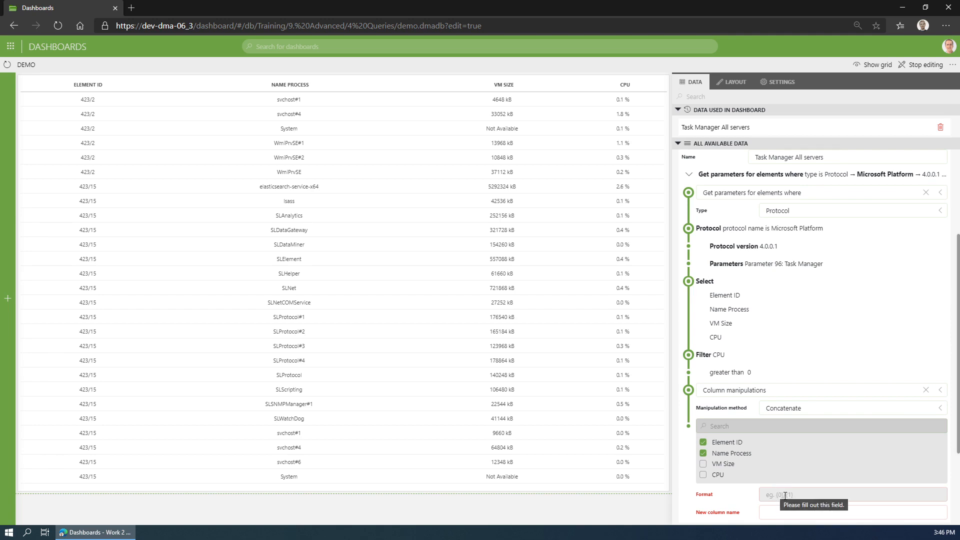
Set the concatenation format to {1} ({0}) and name the new column Full ID
scroll(785, 495, down, 2)
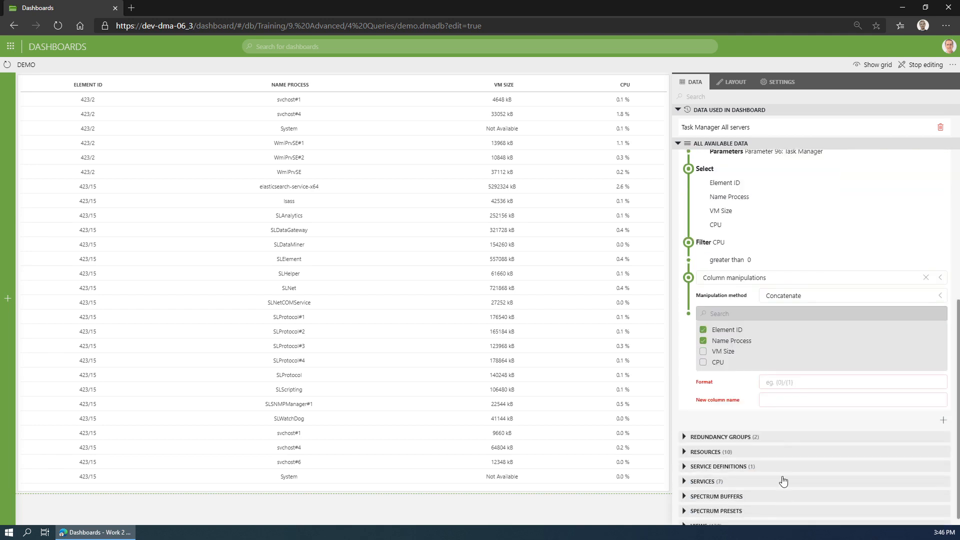
click(774, 382)
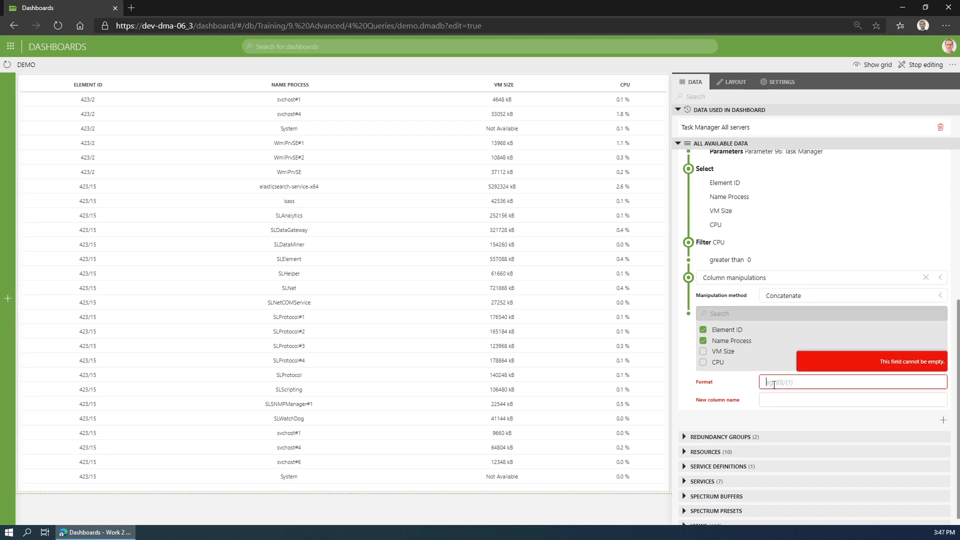
text({})
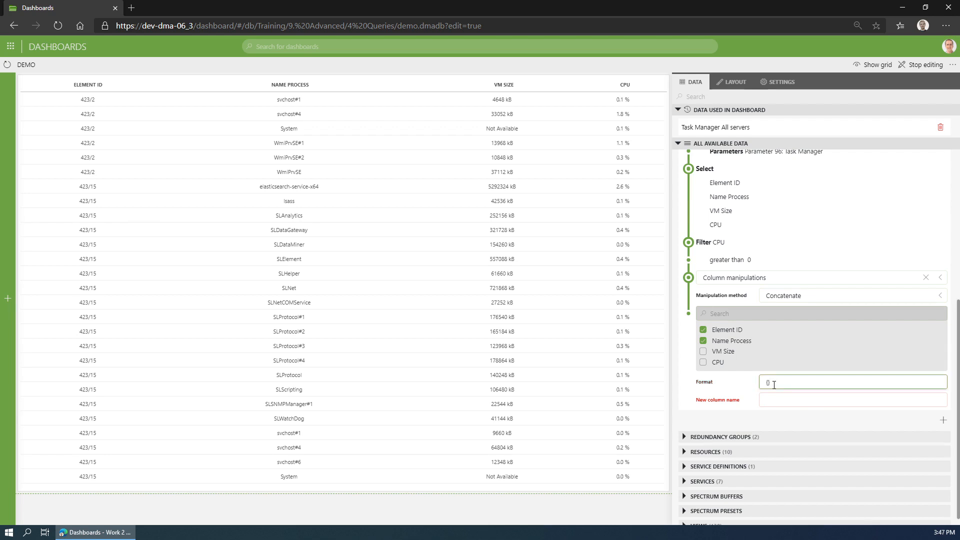
text(1)
text({0})
text(0)
click(826, 402)
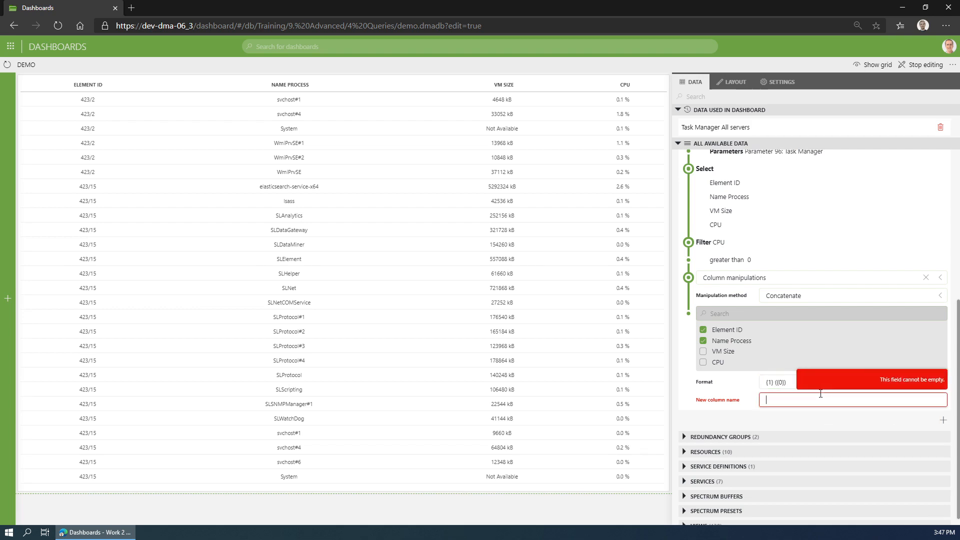
text(Full I)
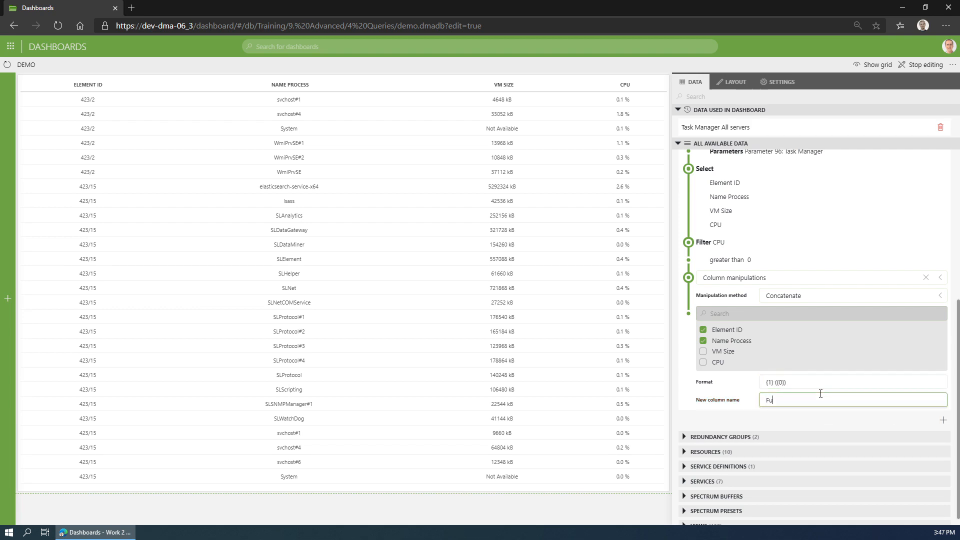
text(D)
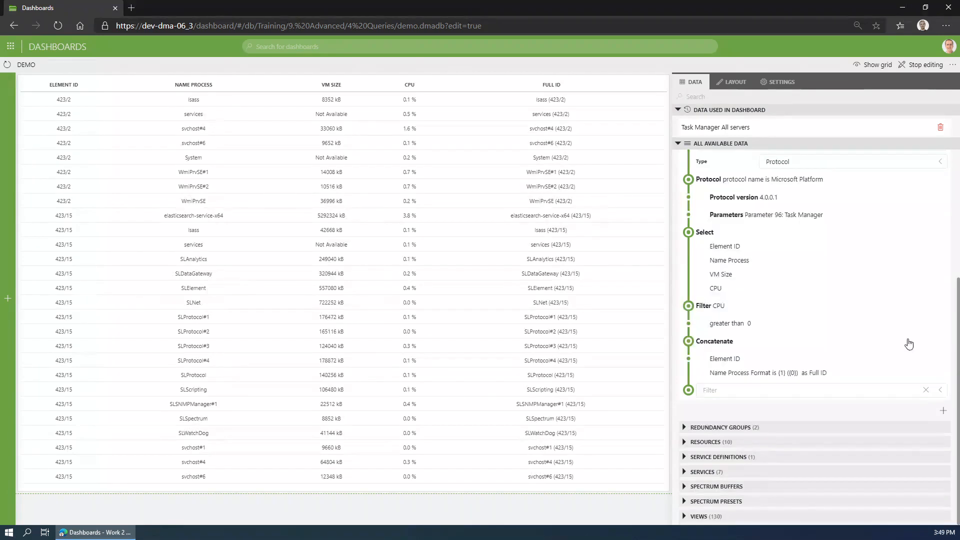
Add a Column manipulations operator using the RegexMatch method on the Element ID column
click(872, 389)
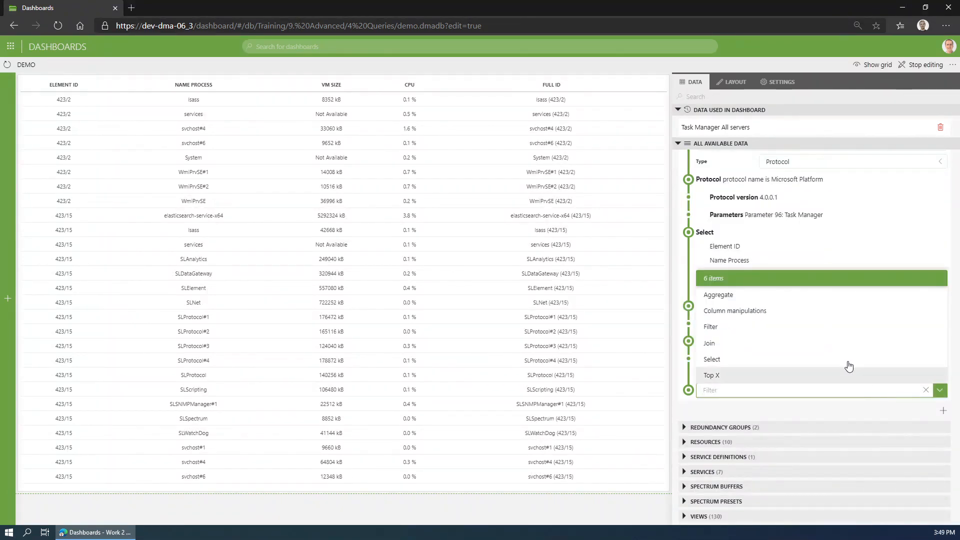
click(806, 316)
click(799, 409)
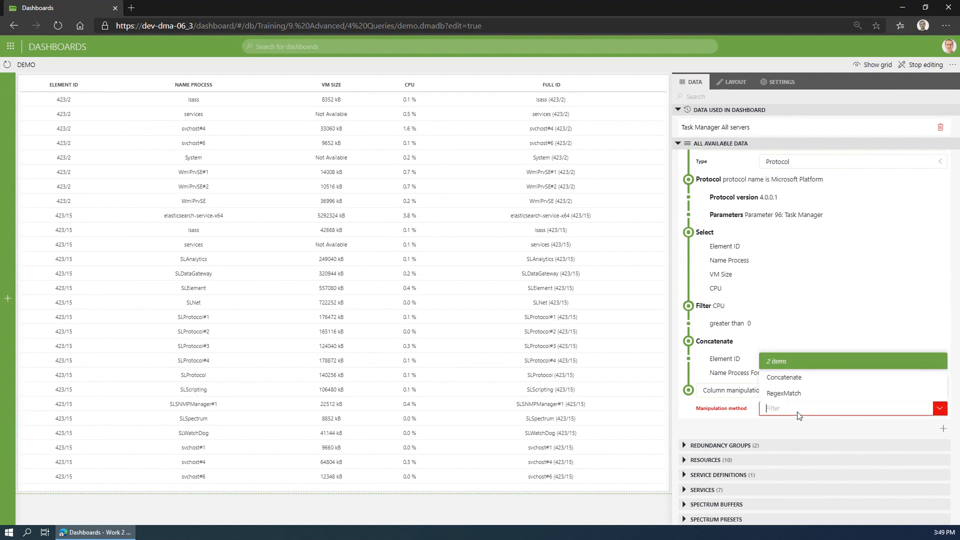
click(803, 398)
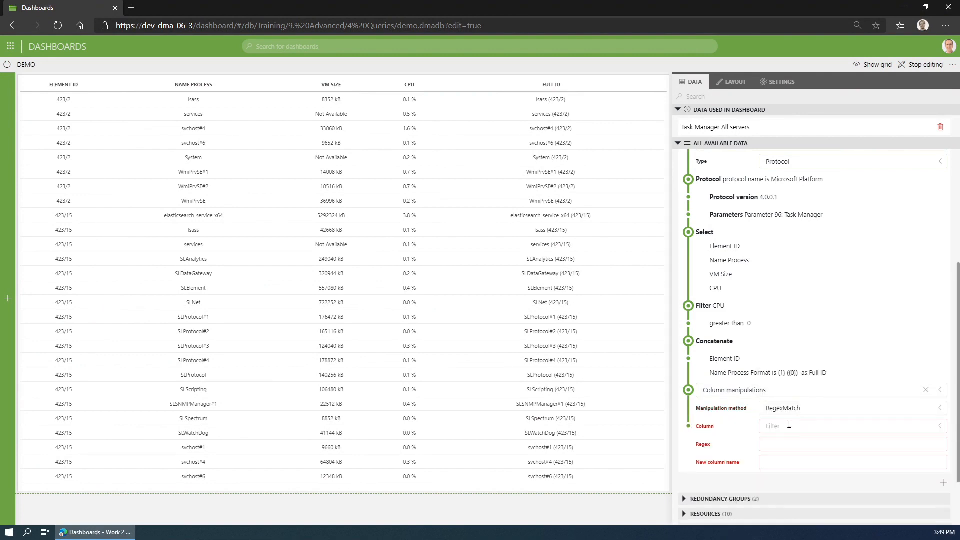
click(782, 427)
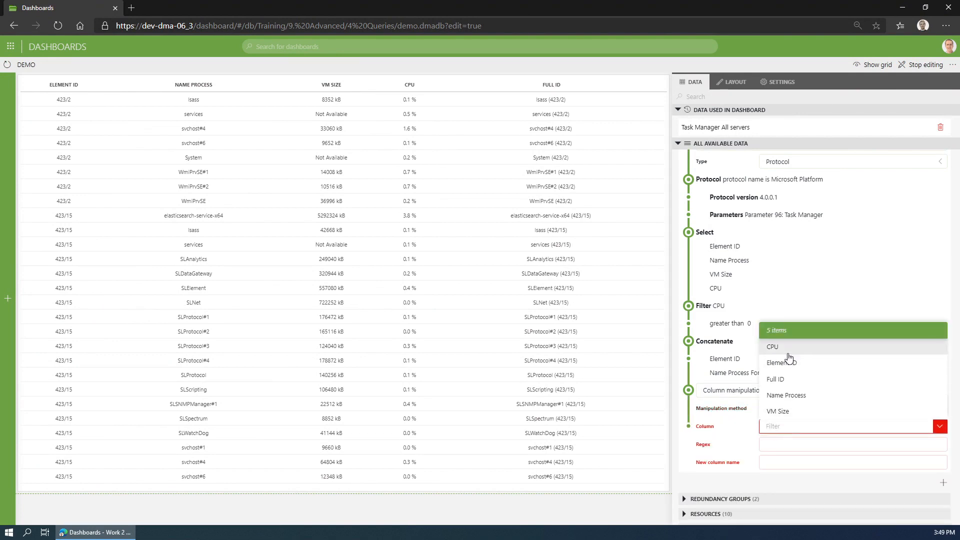
click(788, 364)
Set the regex to [^\/]*$ and name the new column Pure El ID
click(783, 443)
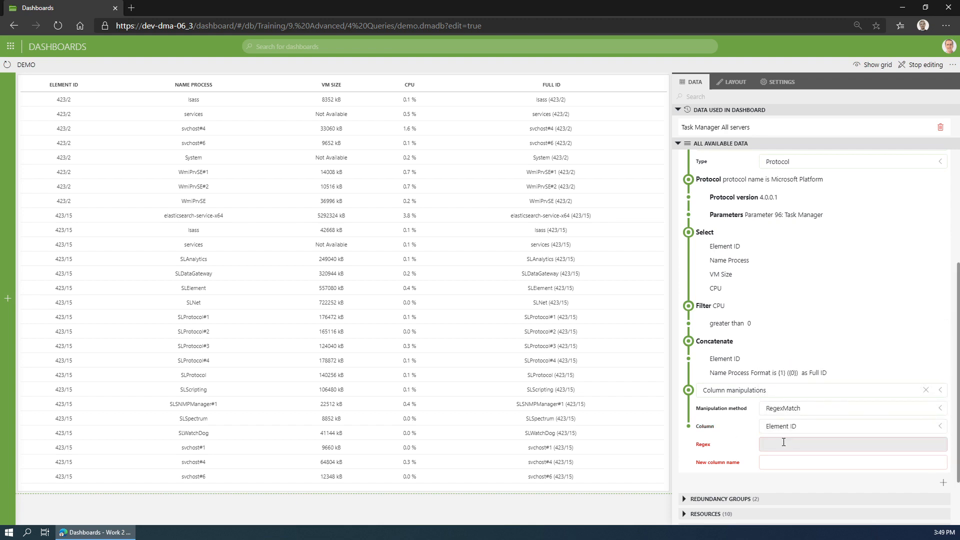
text([^\/]*$)
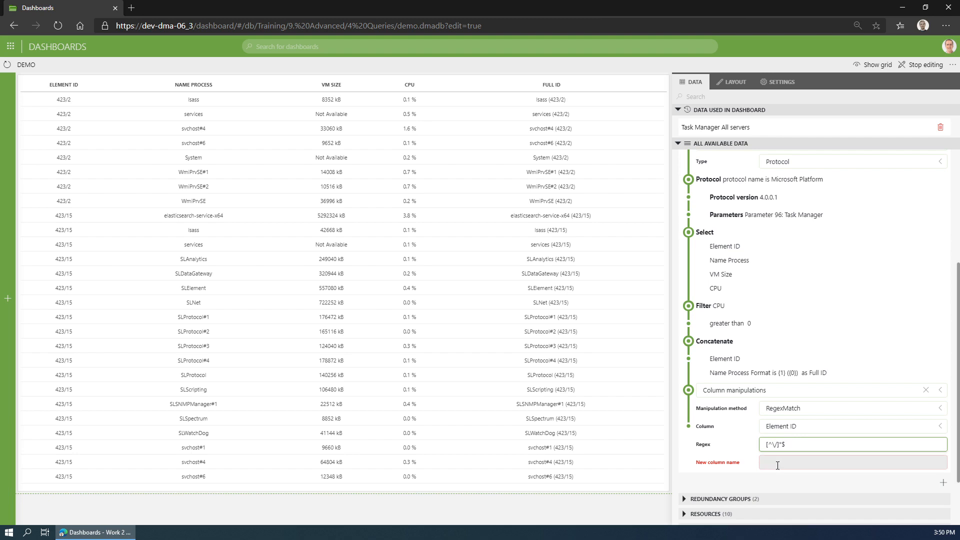
click(777, 462)
text(Pure)
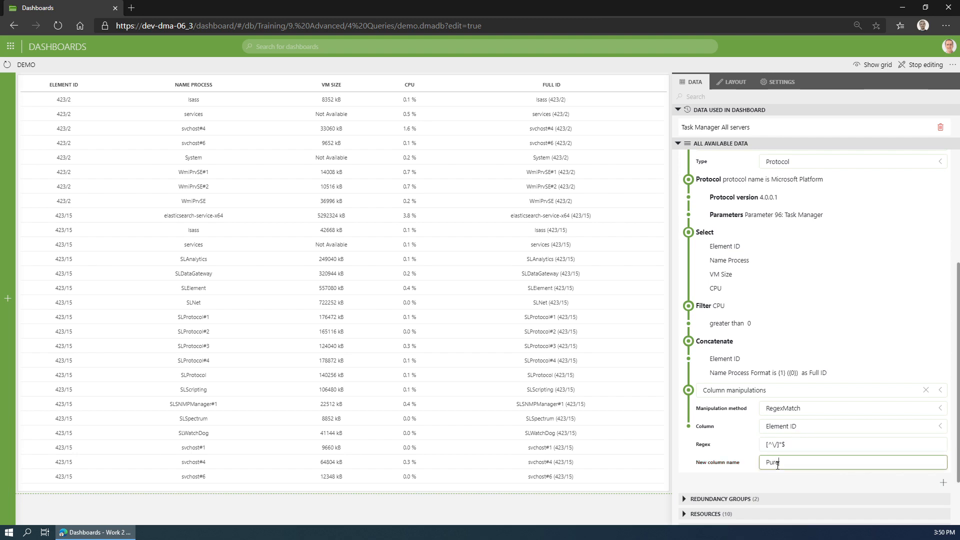
text( El ID)
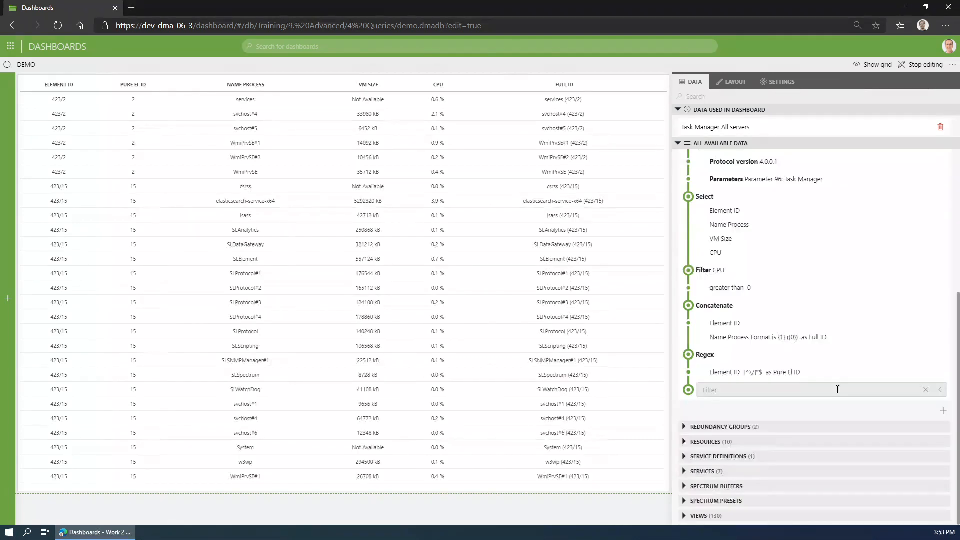
Add a Top X operator that keeps the top 10 rows sorted by the CPU column
click(837, 389)
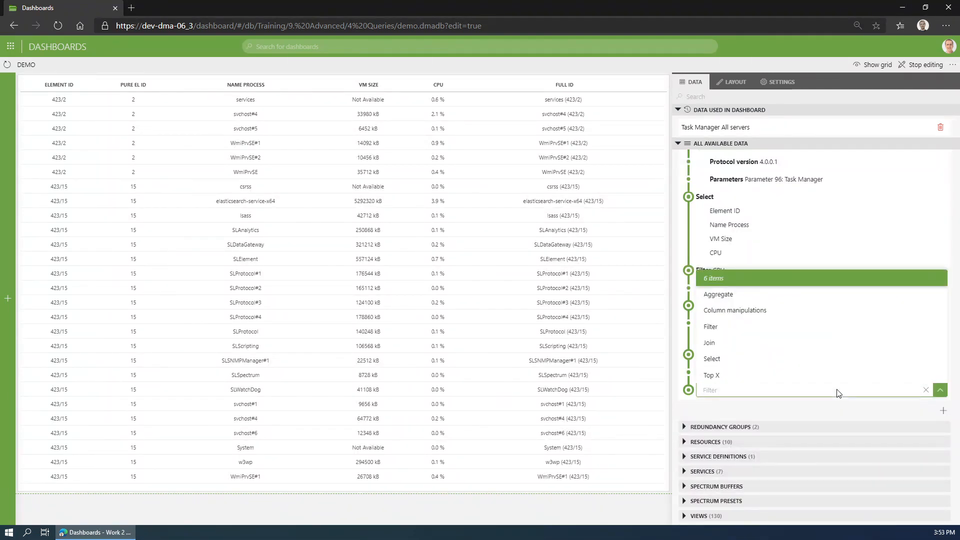
click(807, 379)
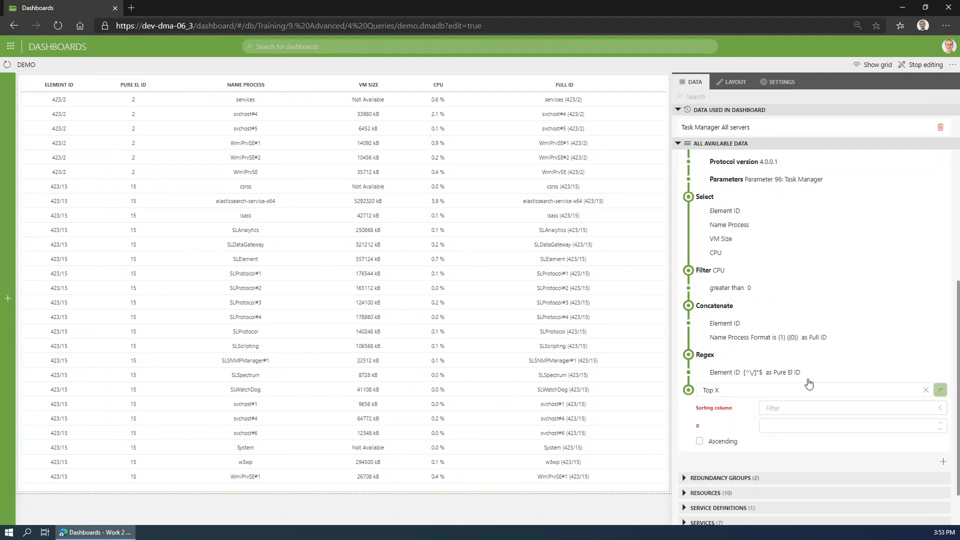
click(806, 413)
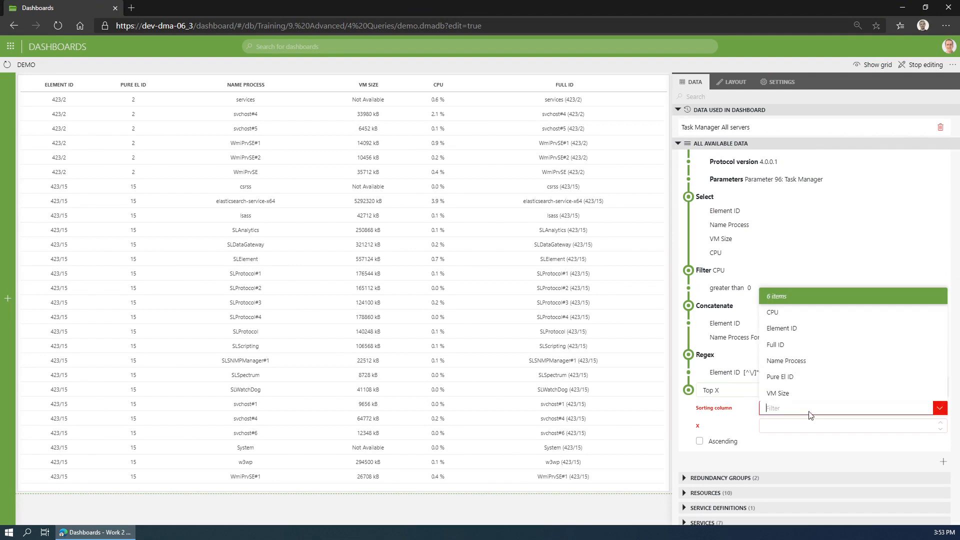
click(815, 312)
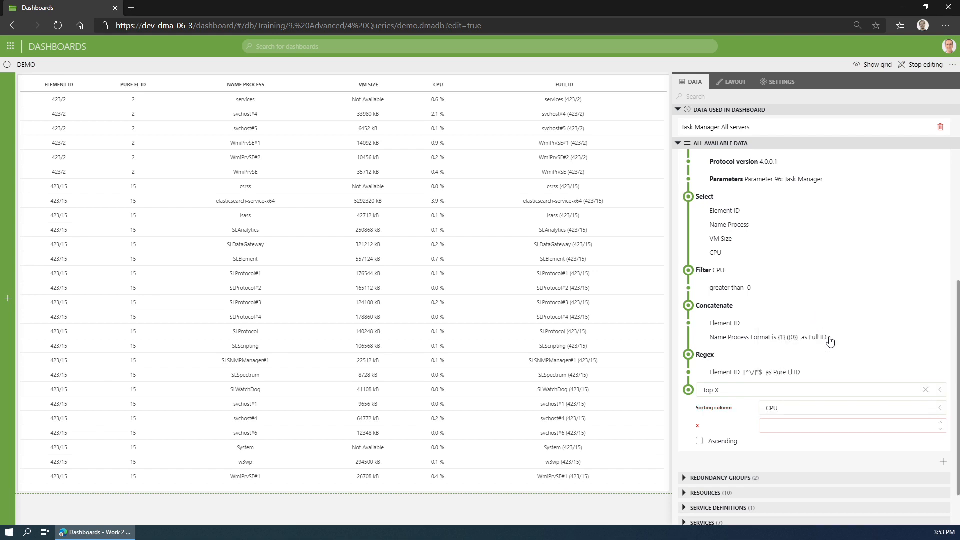
click(824, 427)
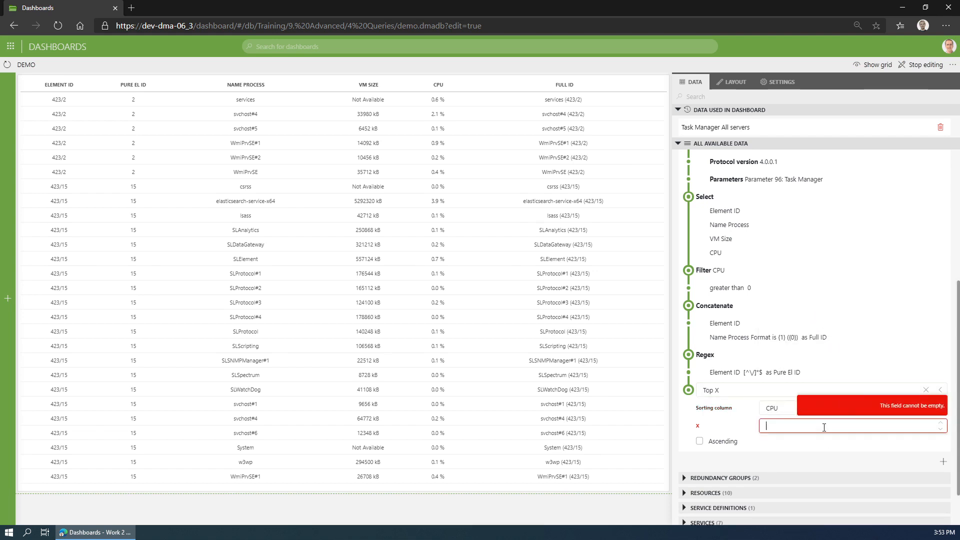
text(1)
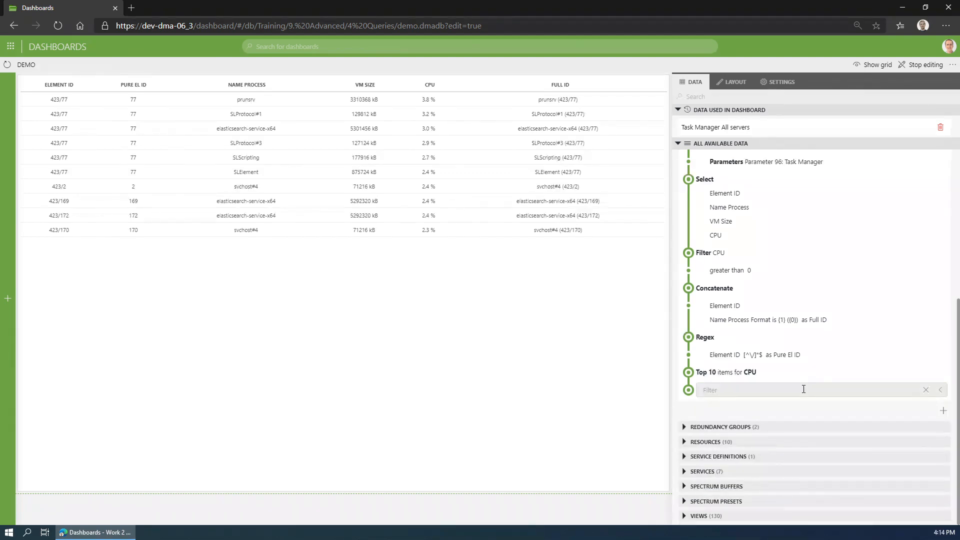
Add a Join operator of type Left to the query, with Get elements as the joined data source
click(803, 389)
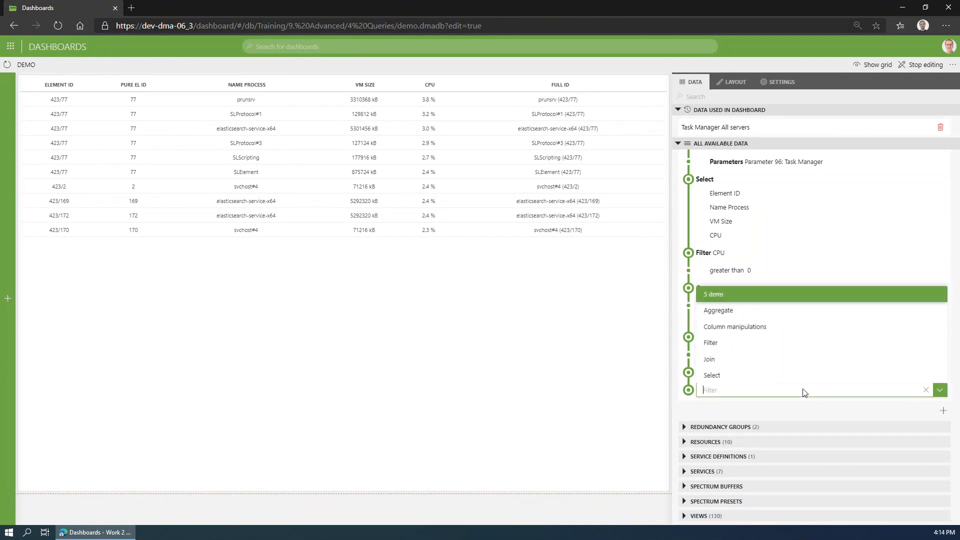
click(754, 365)
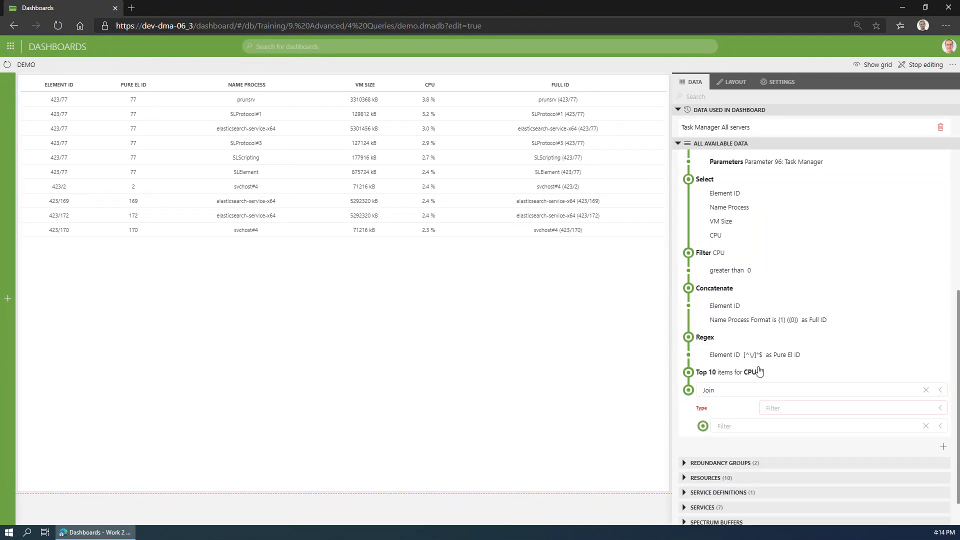
click(803, 407)
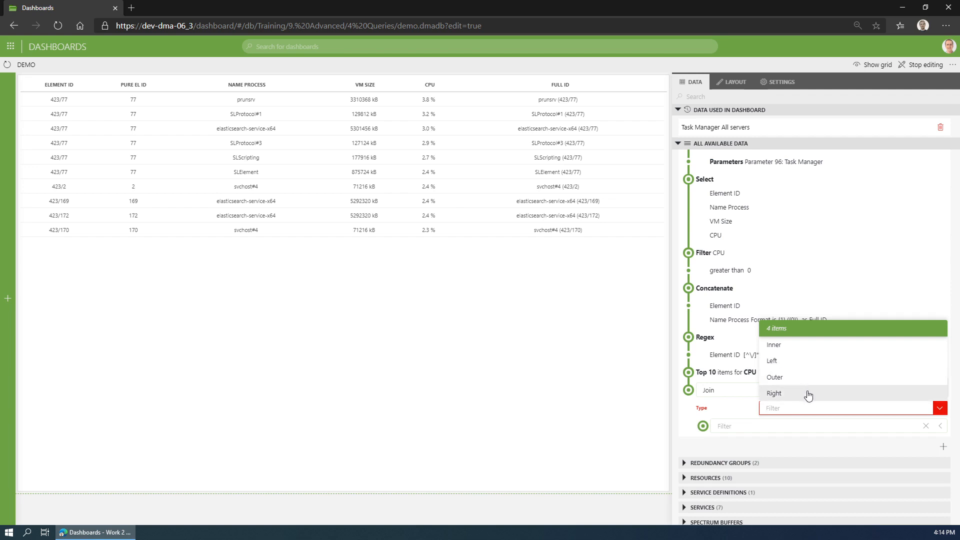
click(800, 364)
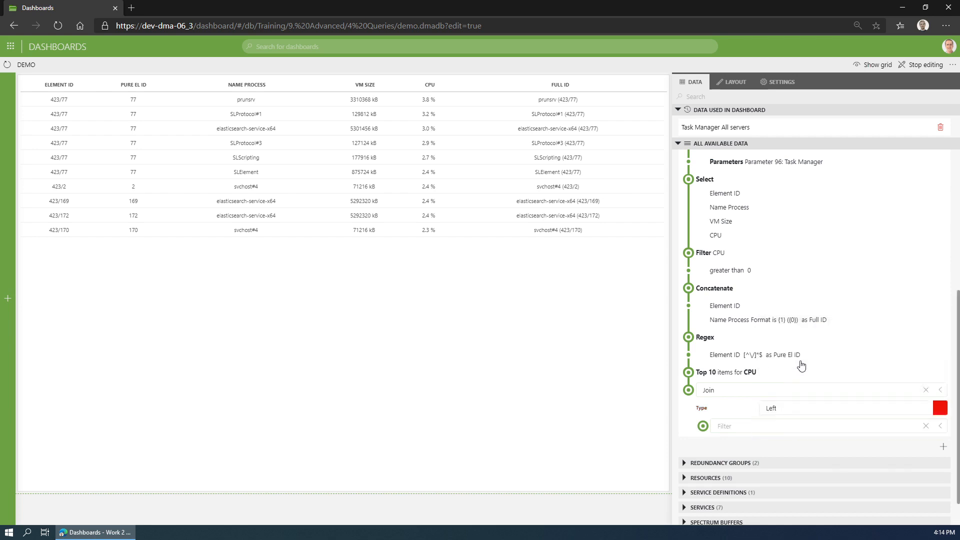
click(779, 427)
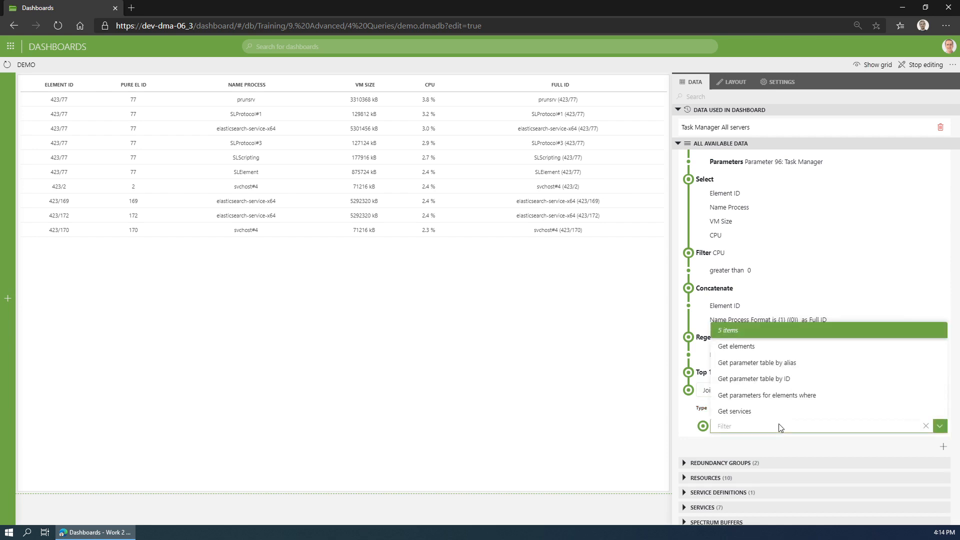
click(772, 351)
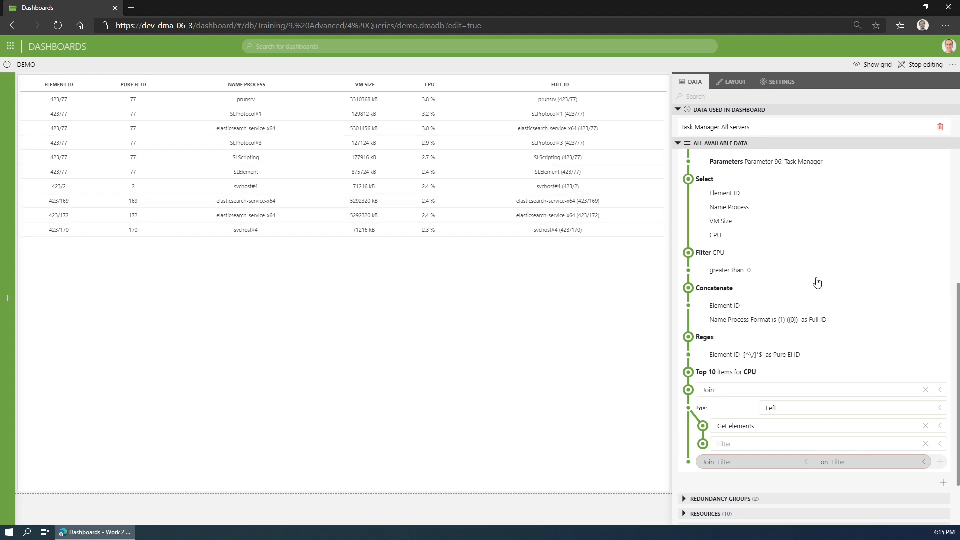
scroll(844, 340, down, 3)
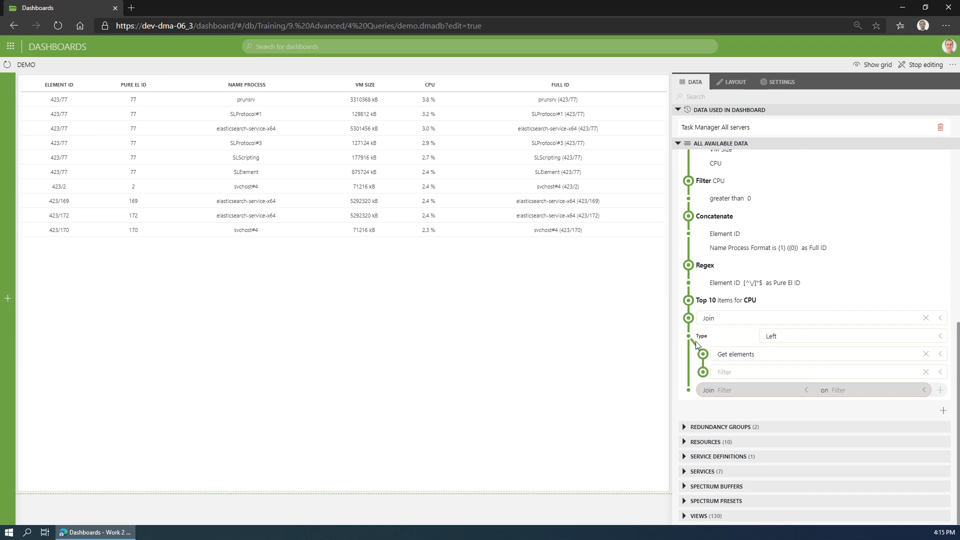
click(746, 355)
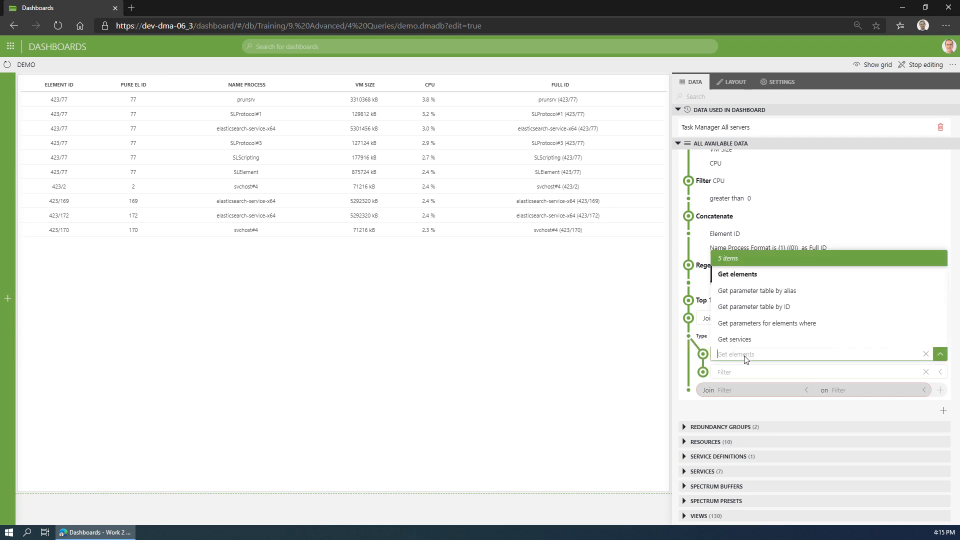
click(780, 278)
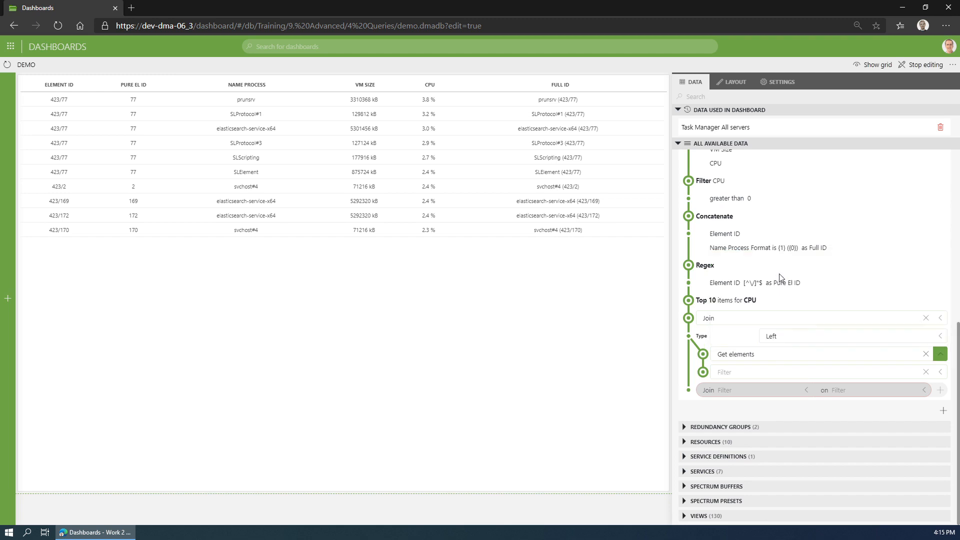
Add a Select operator to the joined Get elements source, keeping the Element ID and Name columns
click(776, 373)
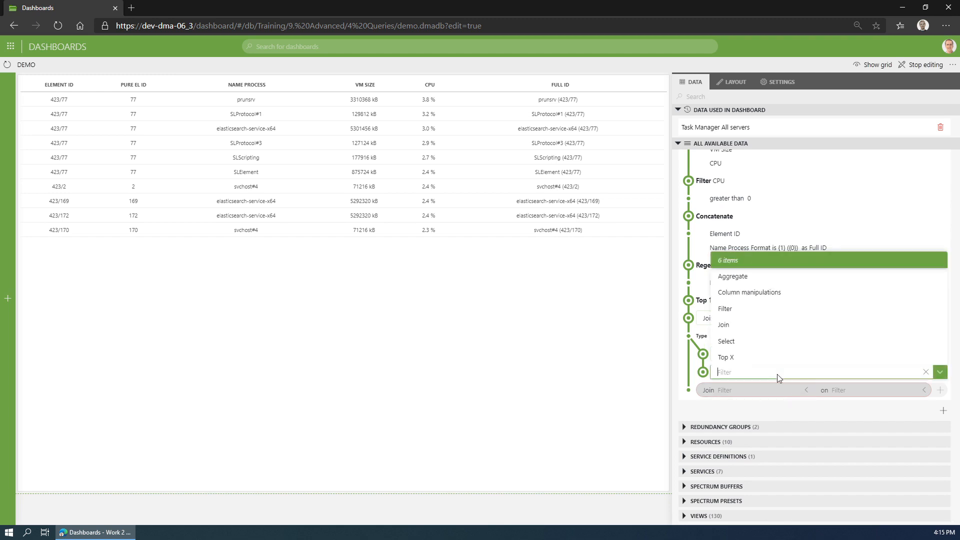
click(750, 342)
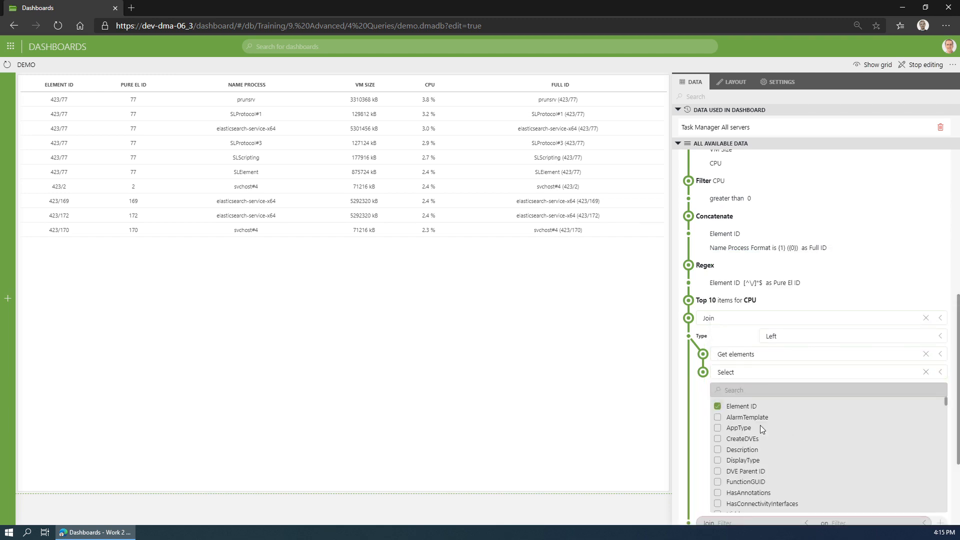
scroll(775, 429, down, 2)
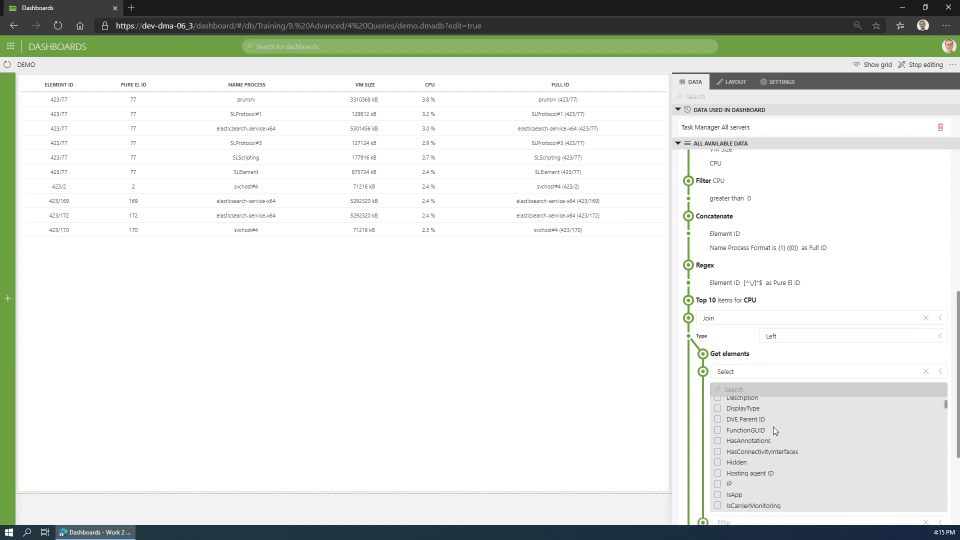
scroll(770, 433, down, 5)
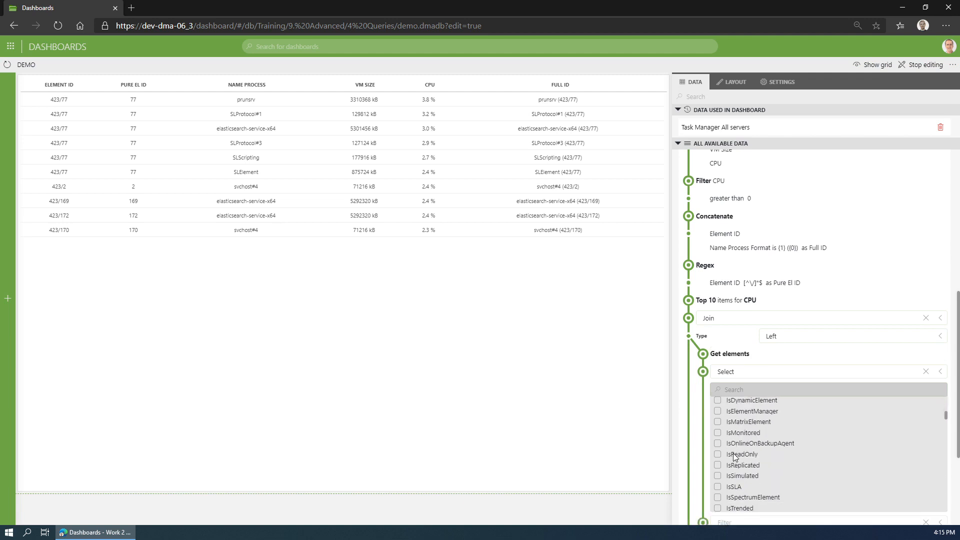
scroll(734, 457, down, 3)
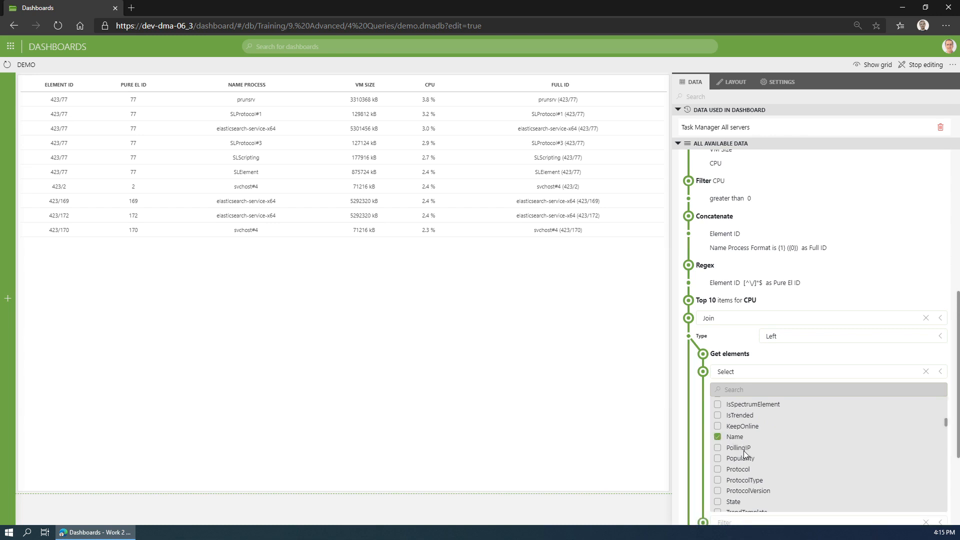
Set the join condition to match Element ID on Element ID and add it to the join
scroll(692, 399, down, 2)
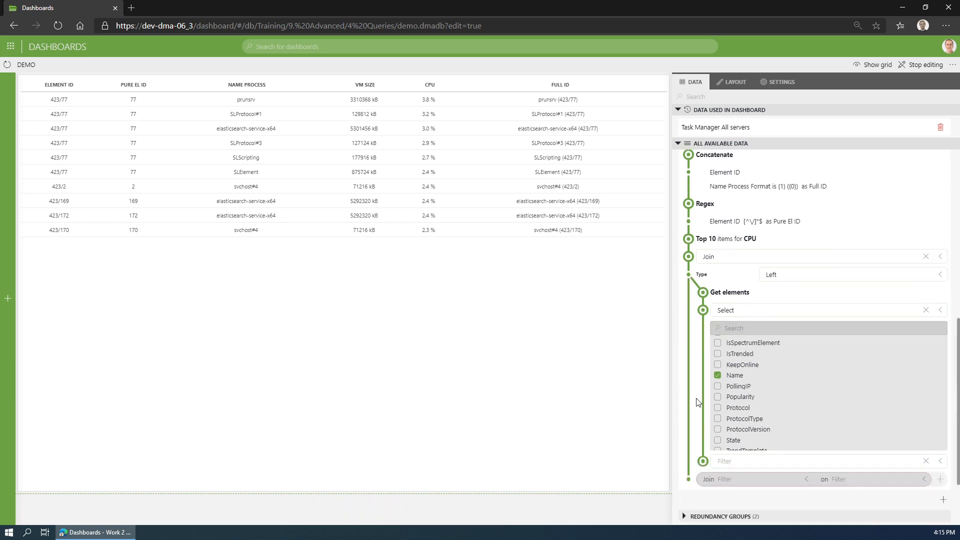
scroll(698, 402, down, 3)
click(752, 390)
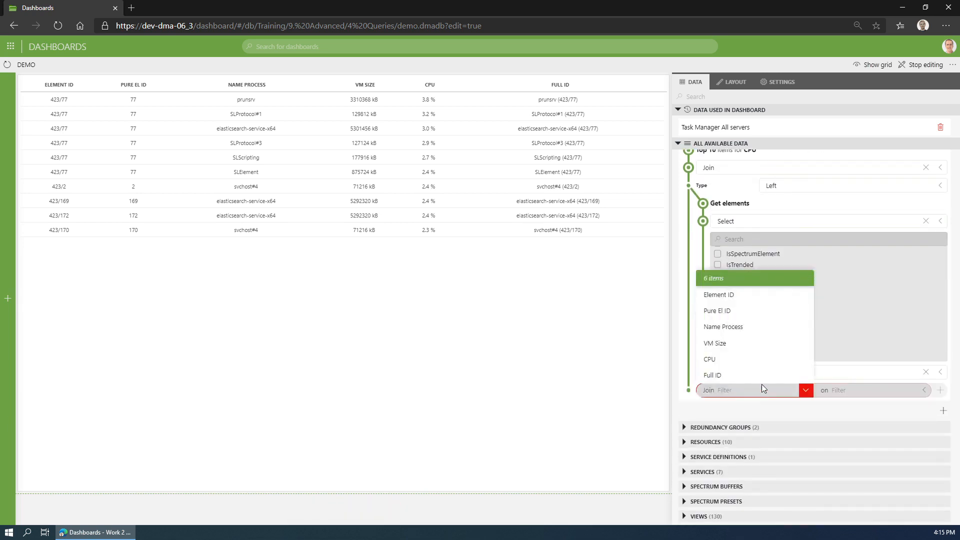
click(757, 296)
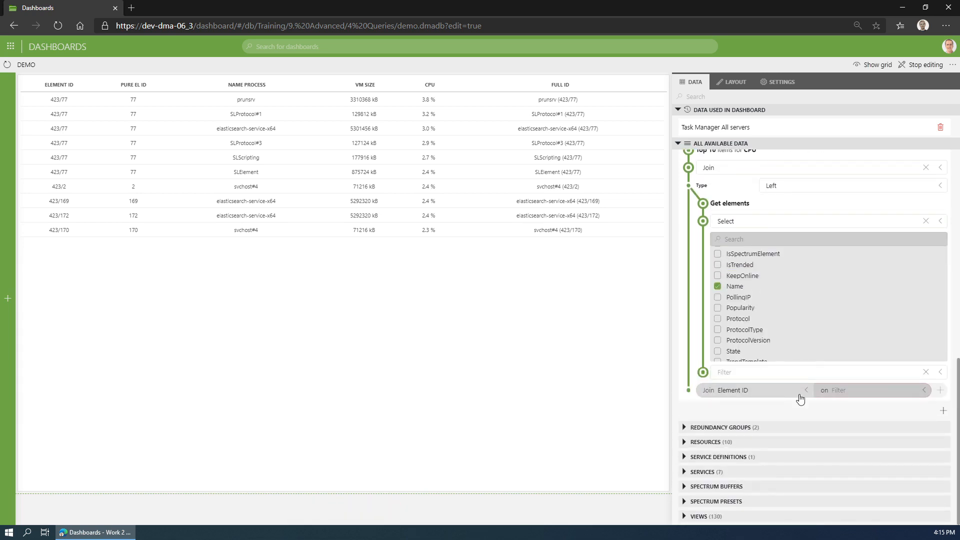
click(903, 390)
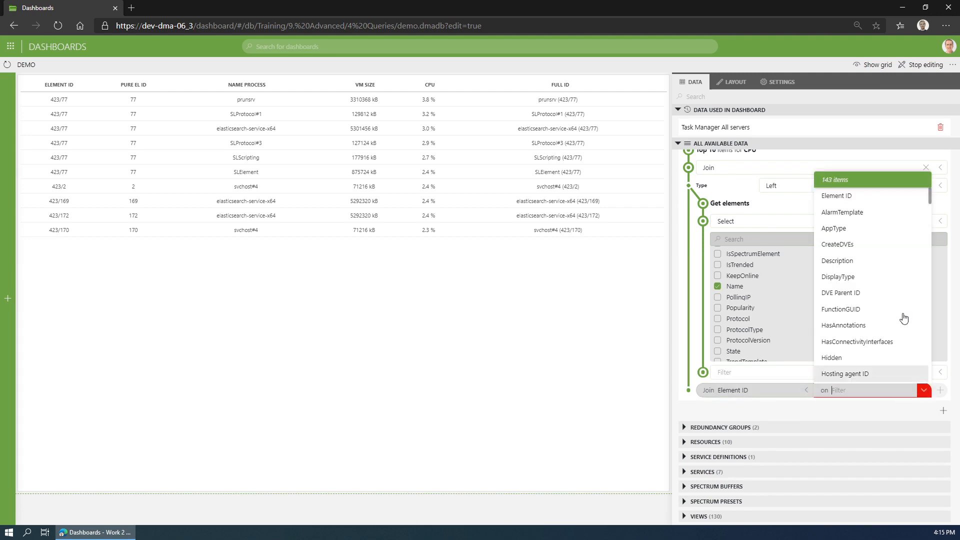
click(869, 196)
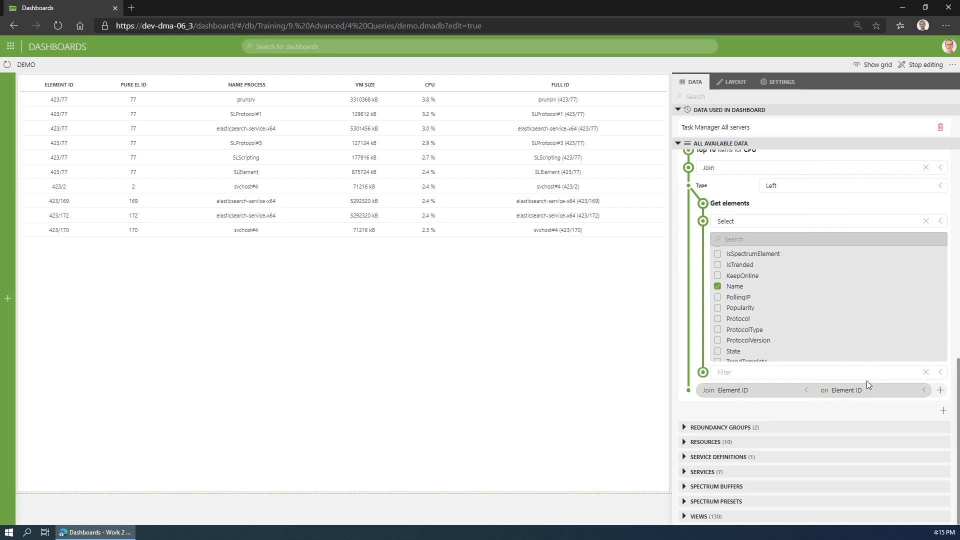
click(939, 391)
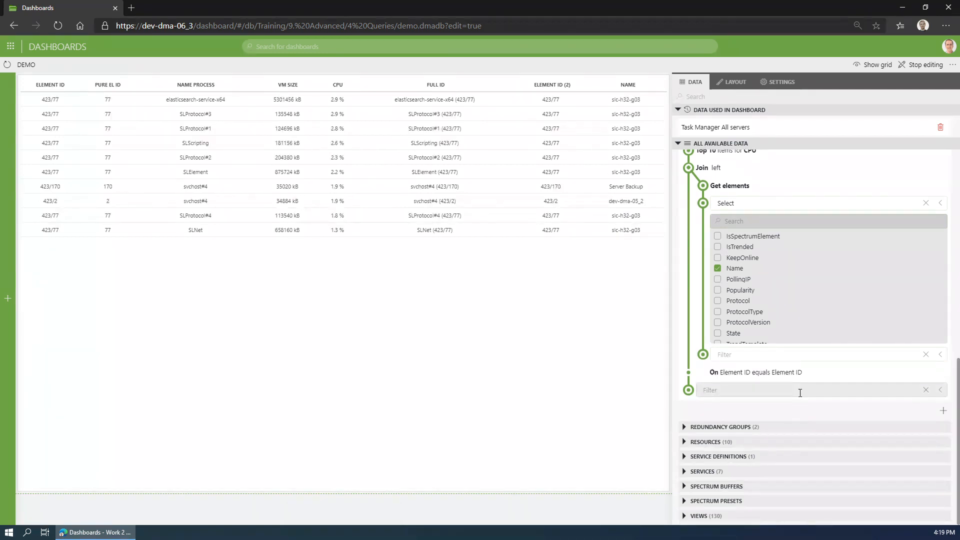
Add an Aggregate operator after the join, using CPU as the aggregation column and Average as the method
click(800, 390)
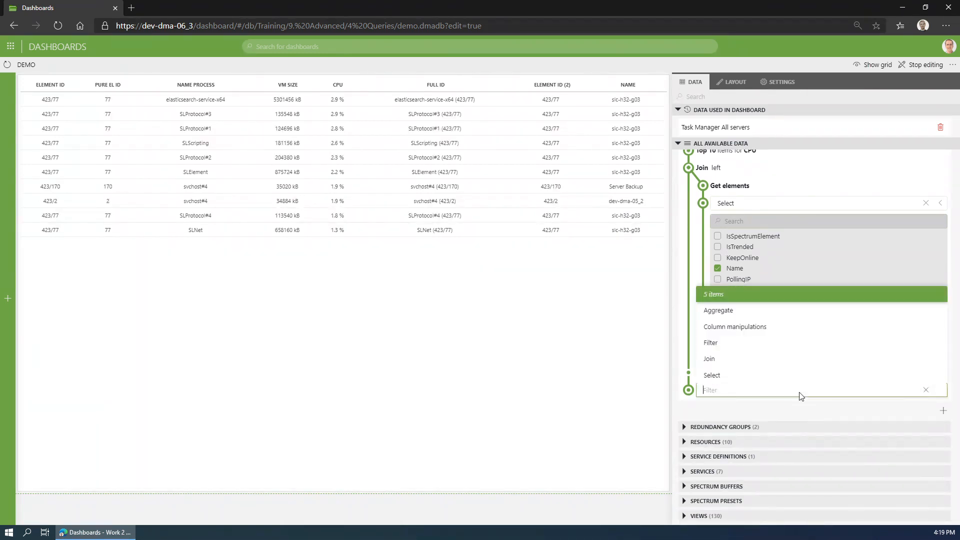
click(786, 315)
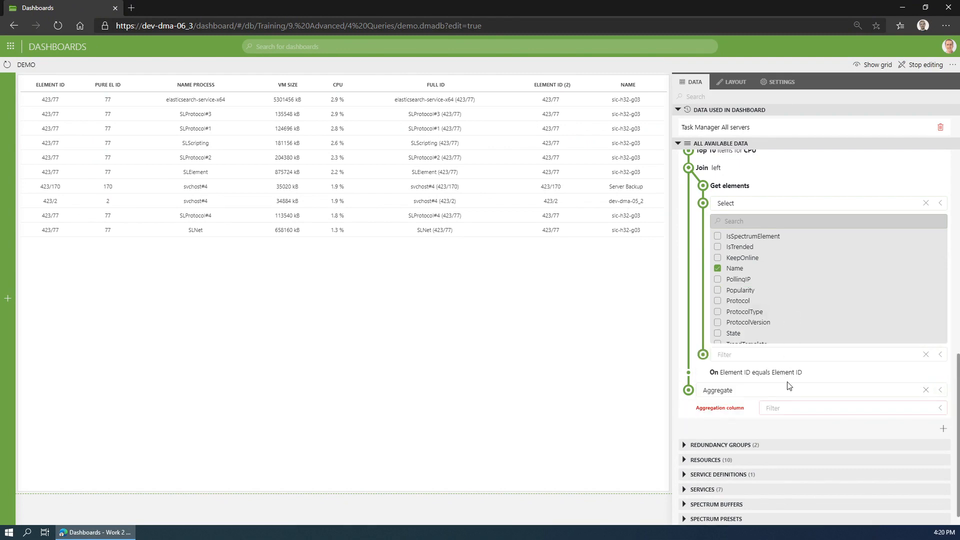
click(813, 408)
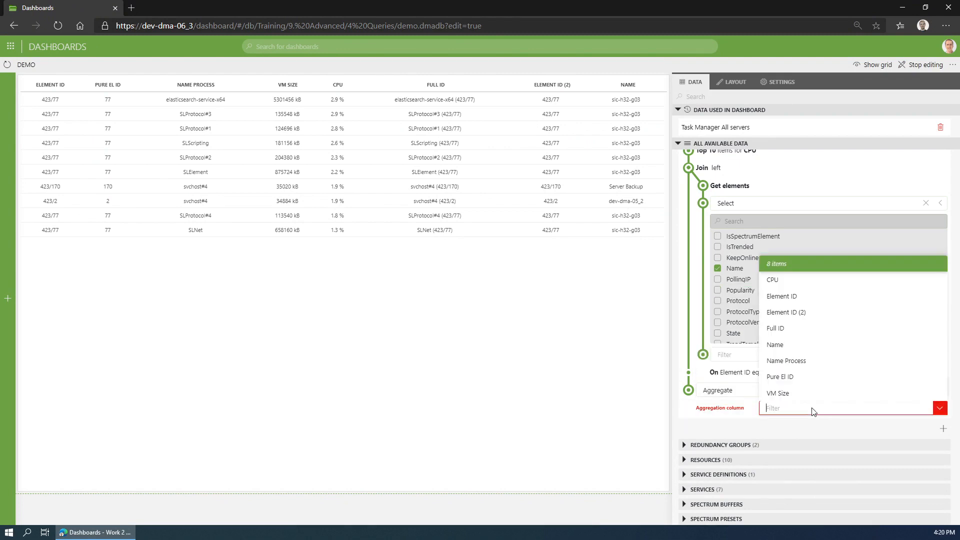
click(833, 286)
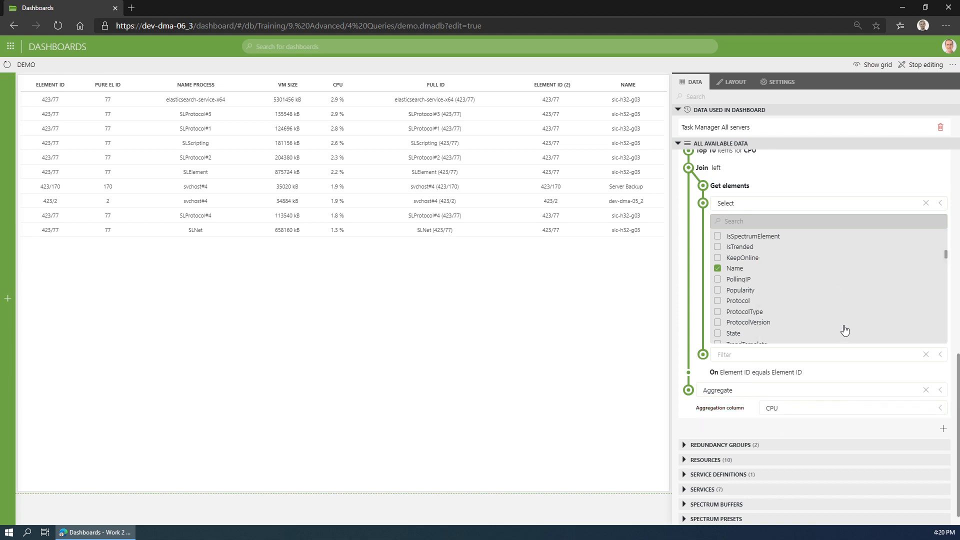
click(858, 427)
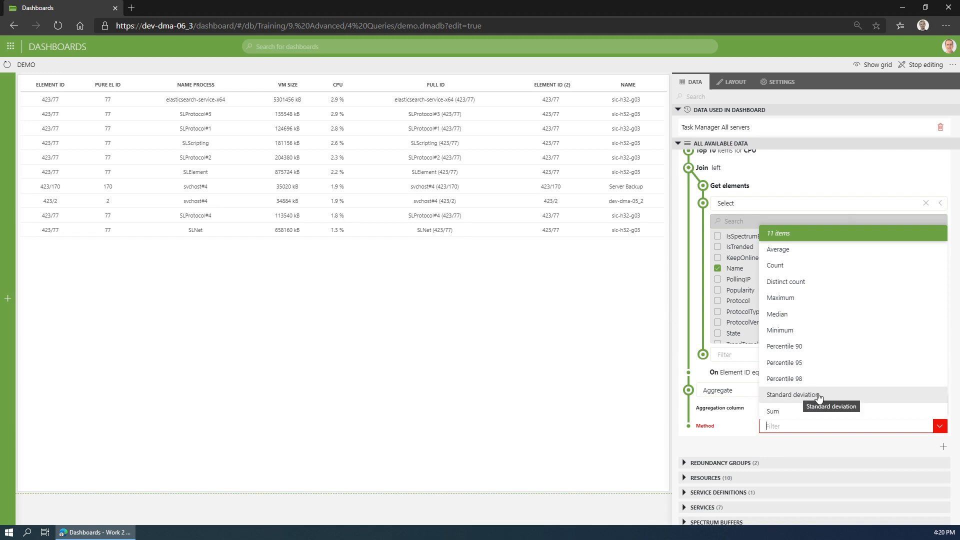
click(794, 250)
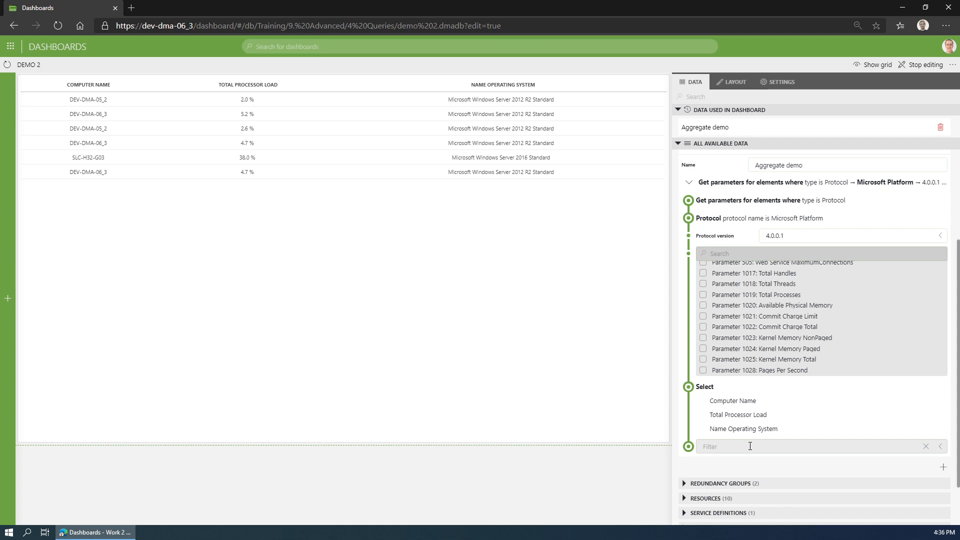
Add an Aggregate operator to the Aggregate demo query, using the Maximum method on the Total Processor Load column
click(750, 446)
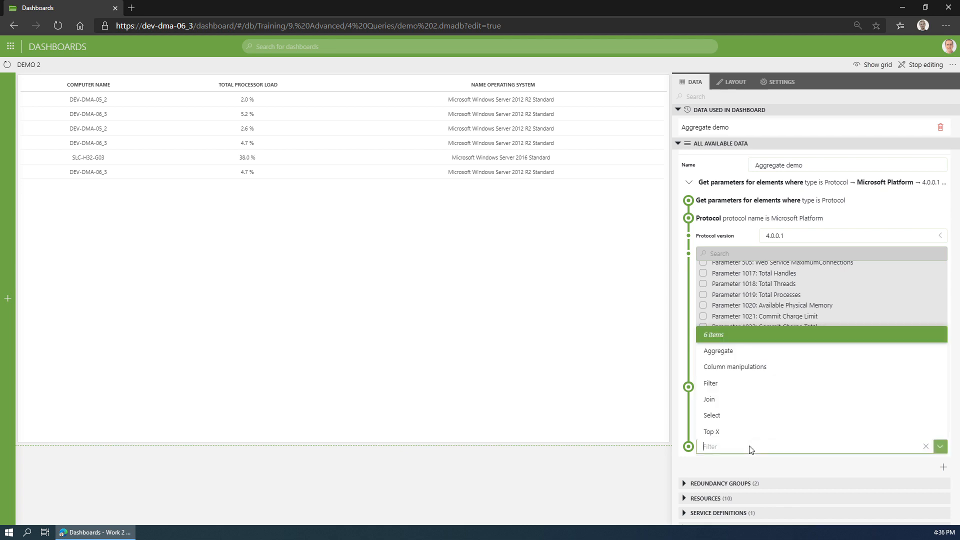
click(750, 352)
click(806, 465)
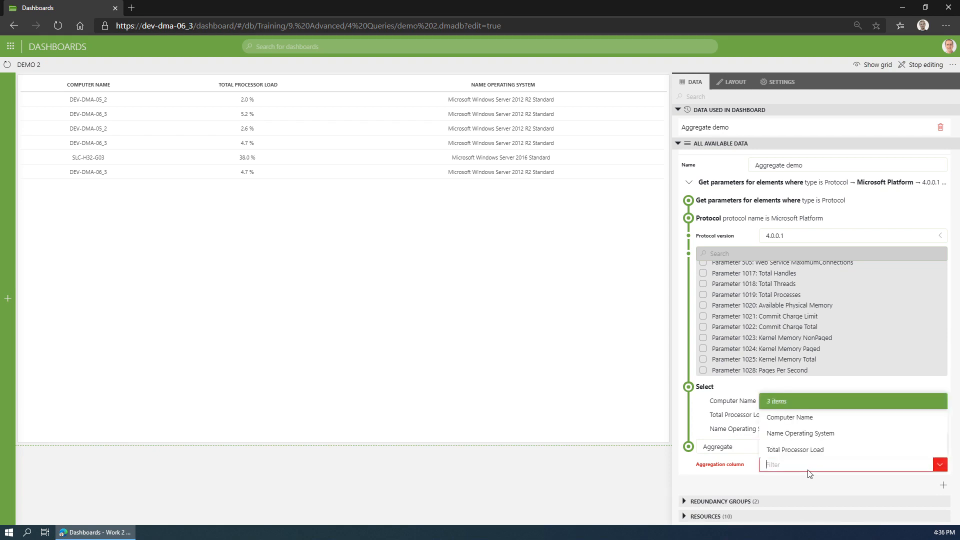
click(821, 444)
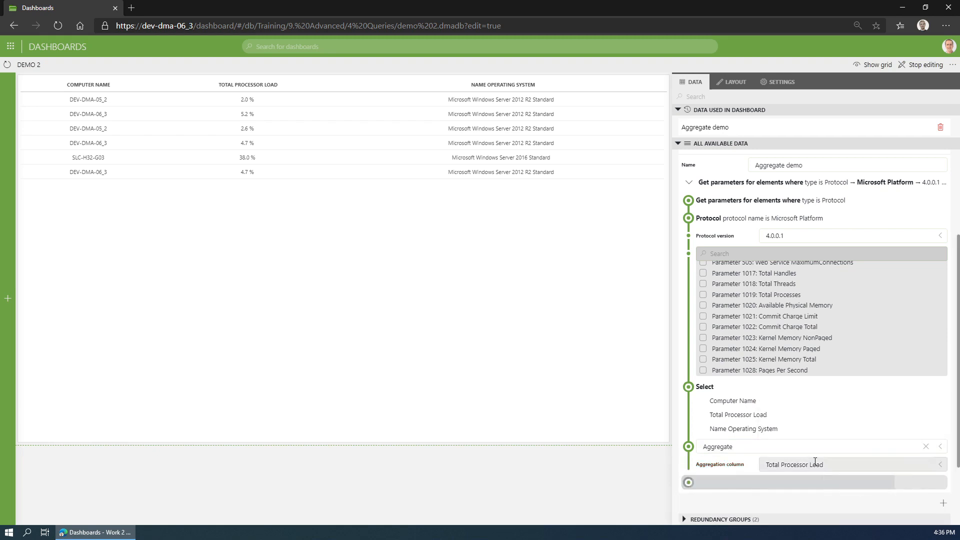
scroll(775, 415, down, 2)
click(775, 390)
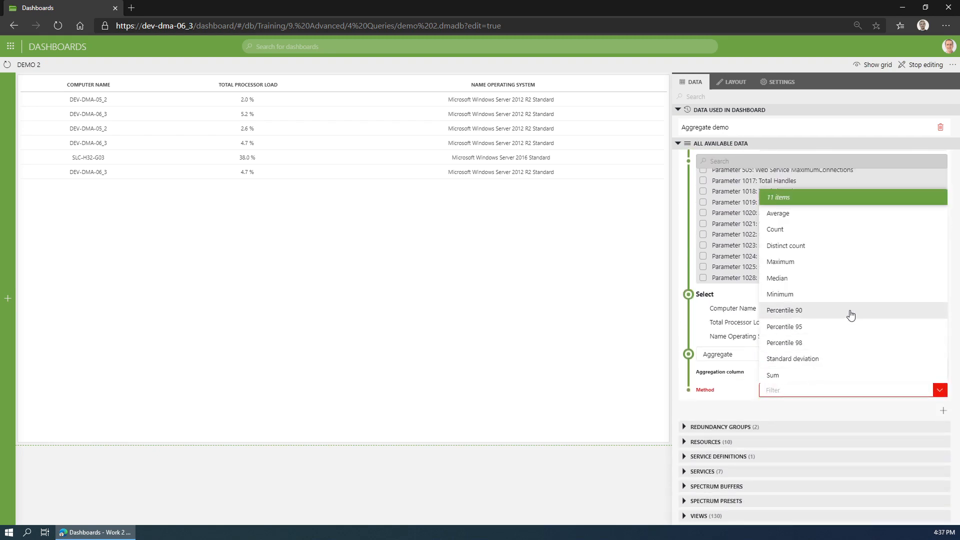
click(831, 262)
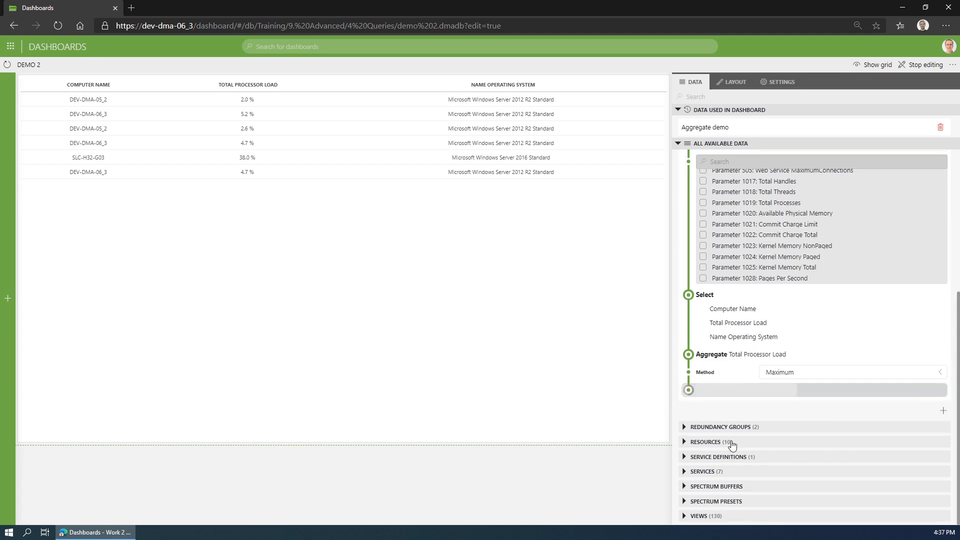
Add a Group by operator to the Aggregate demo query, grouping on the Name Operating System column
click(726, 388)
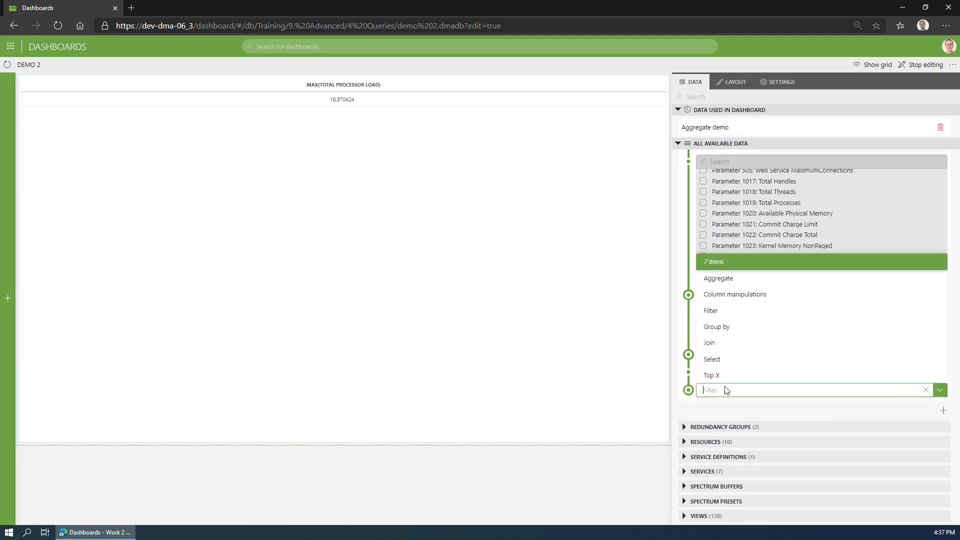
click(743, 327)
click(816, 413)
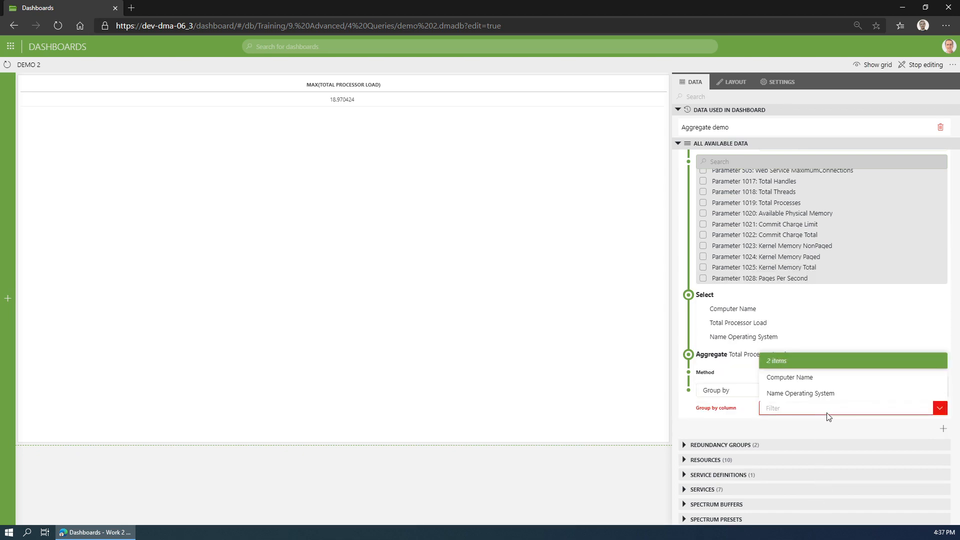
click(839, 393)
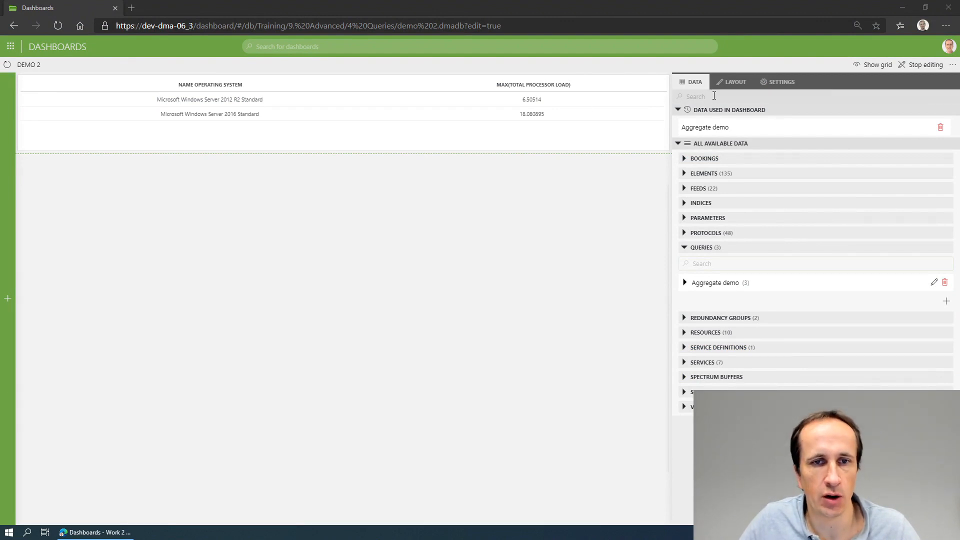
Add a State component below the table and enlarge it in both width and height
mouse_move(10, 190)
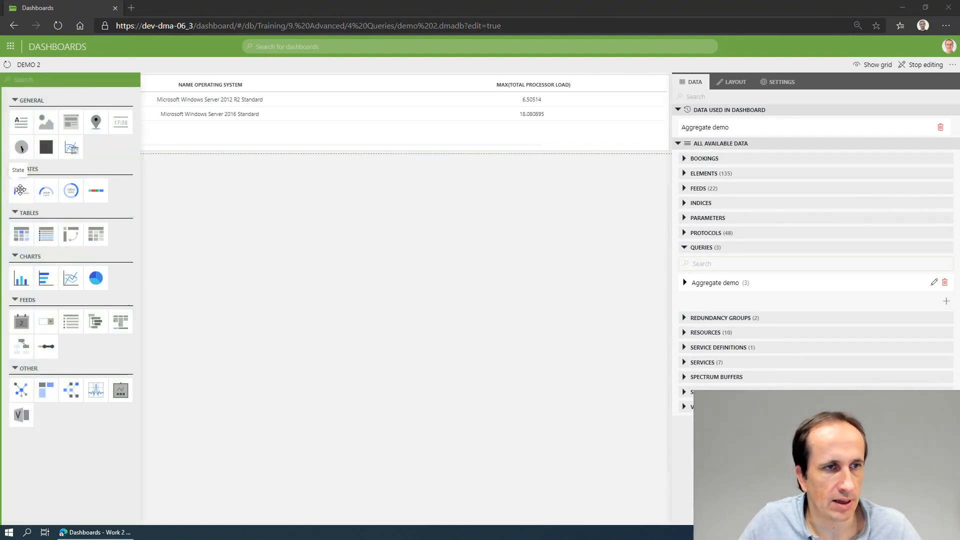
drag(18, 190, 113, 173)
click(142, 185)
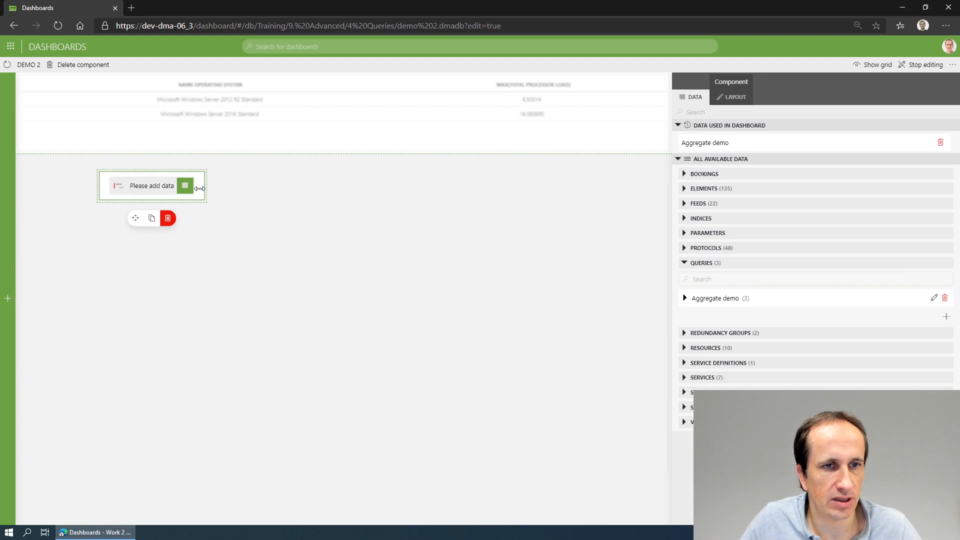
drag(200, 197, 285, 235)
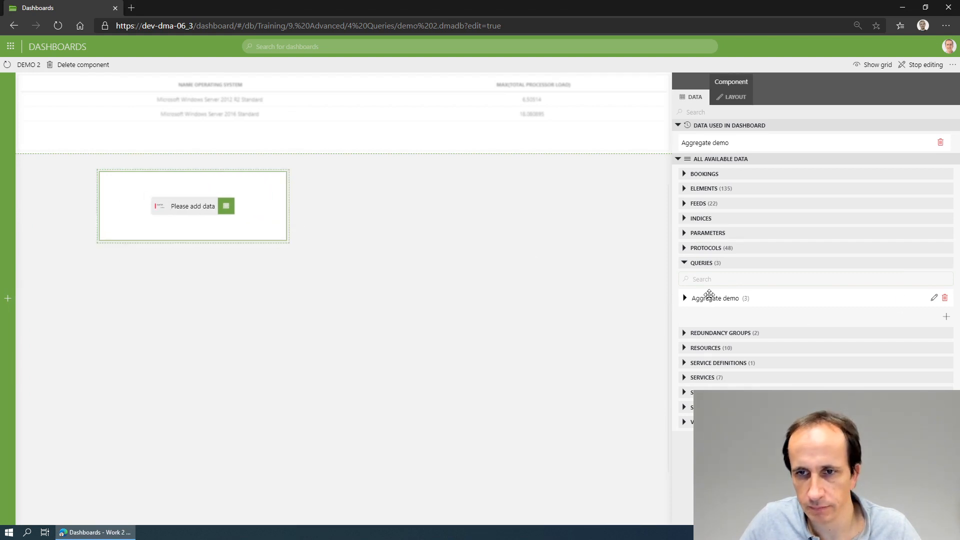
Apply the Aggregate demo query to the State component and widen the component
drag(709, 294, 317, 223)
drag(197, 206, 197, 207)
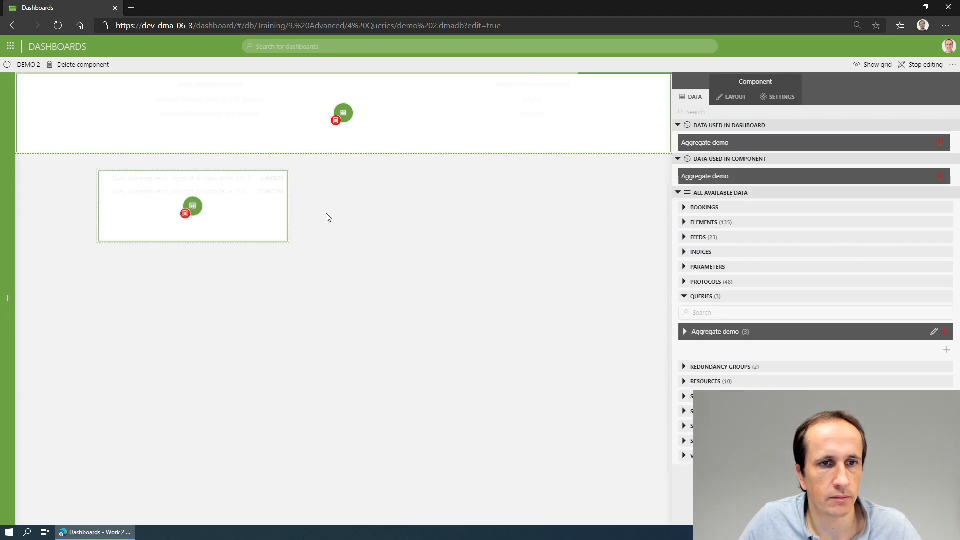
drag(287, 210, 332, 212)
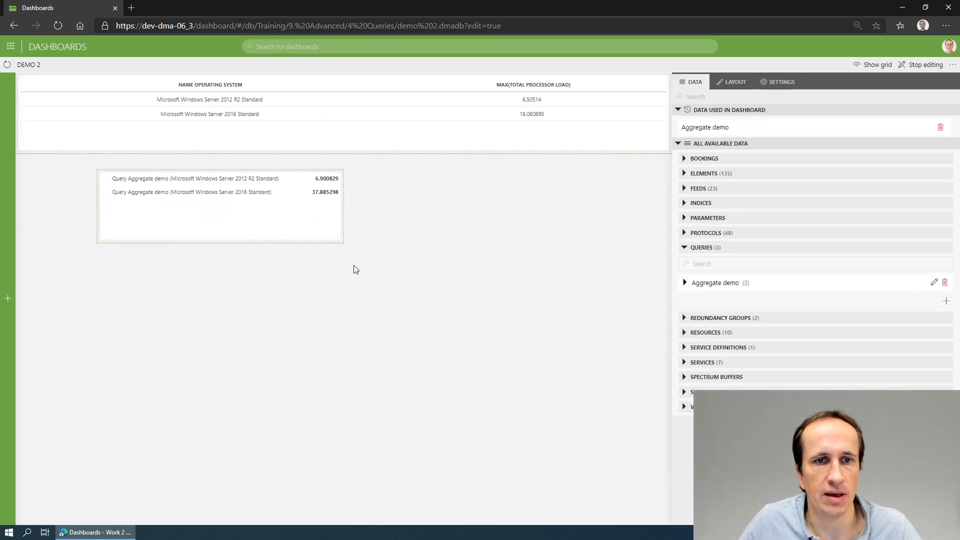
Add a horizontal bar chart below the State component, match its width, and feed it the Aggregate demo query
mouse_move(12, 247)
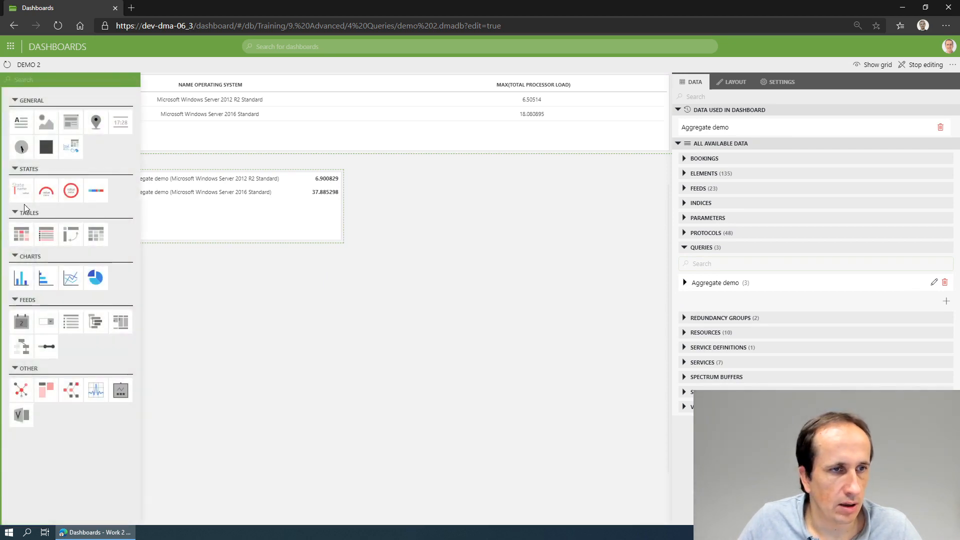
drag(46, 267, 140, 272)
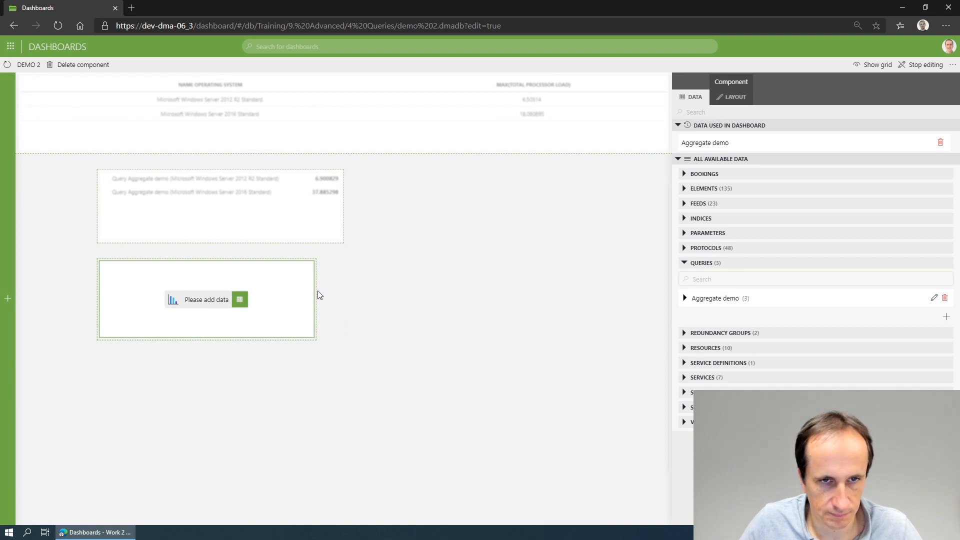
drag(317, 294, 328, 291)
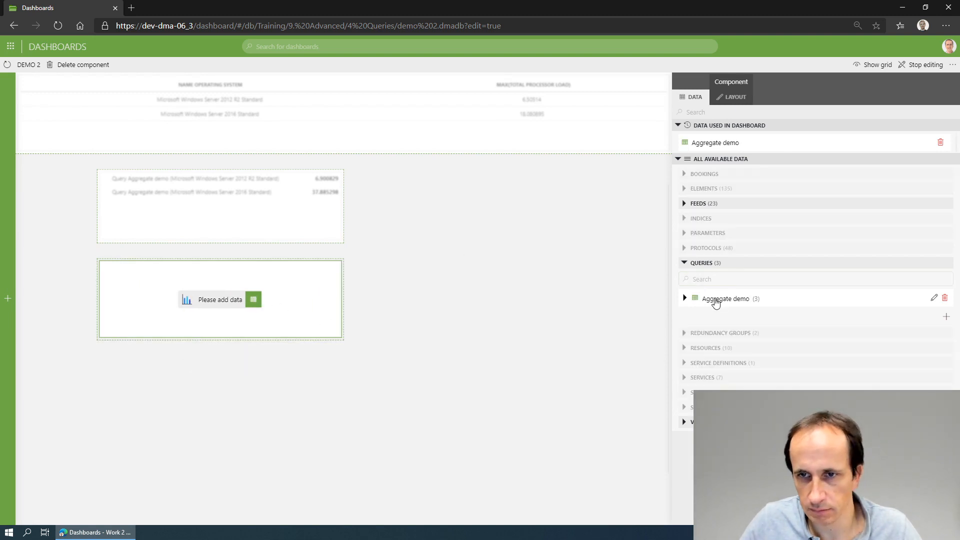
drag(713, 299, 228, 296)
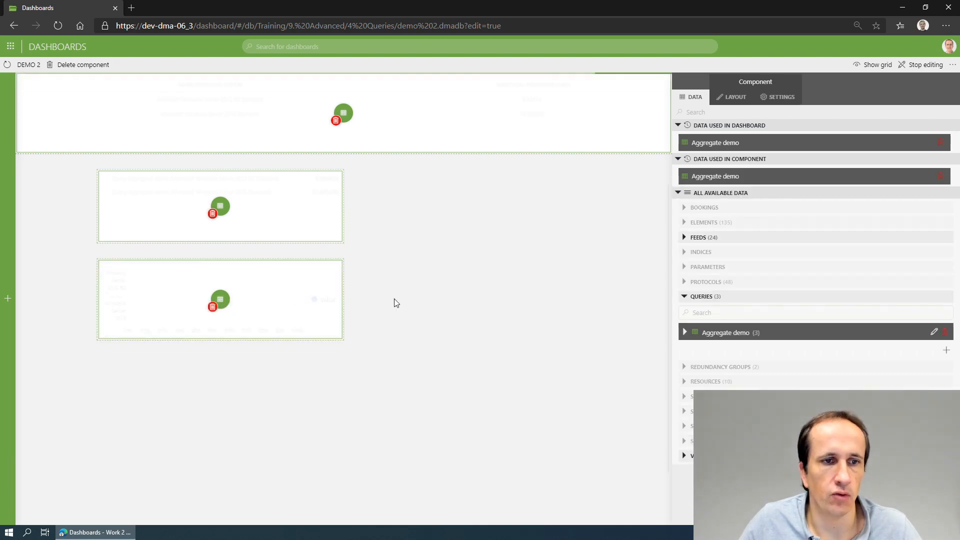
Set the bar chart's label to Name Operating System and its bars to MAX(Total Processor Load), and enlarge the chart
click(785, 100)
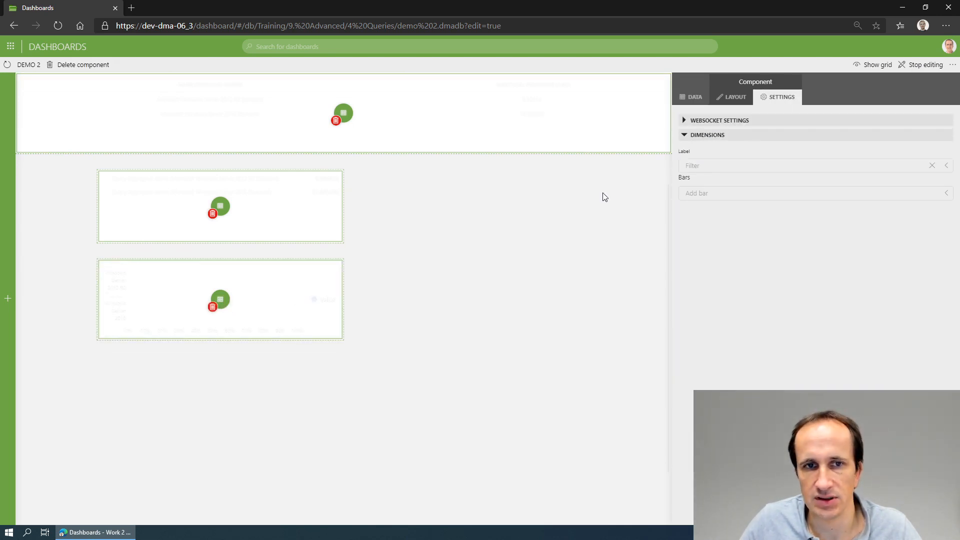
click(405, 291)
click(316, 300)
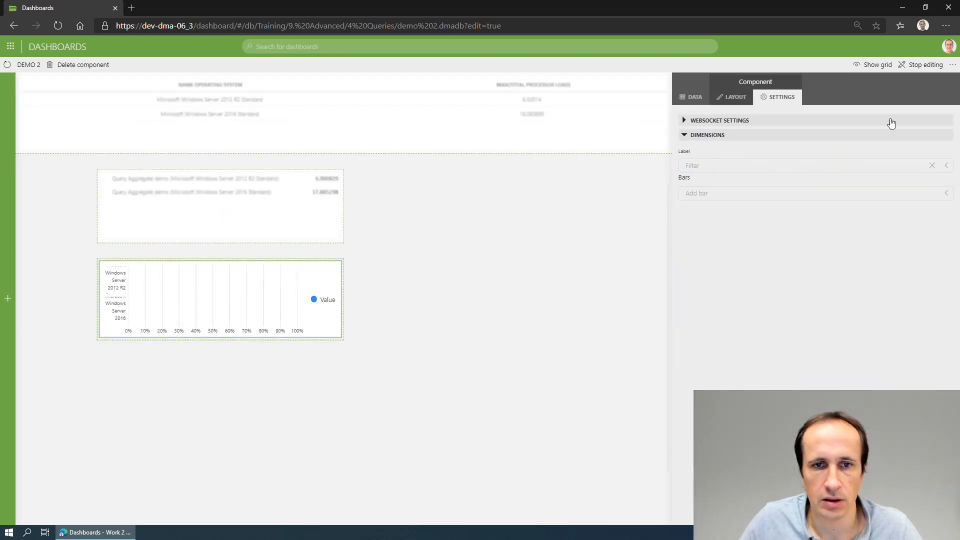
click(742, 165)
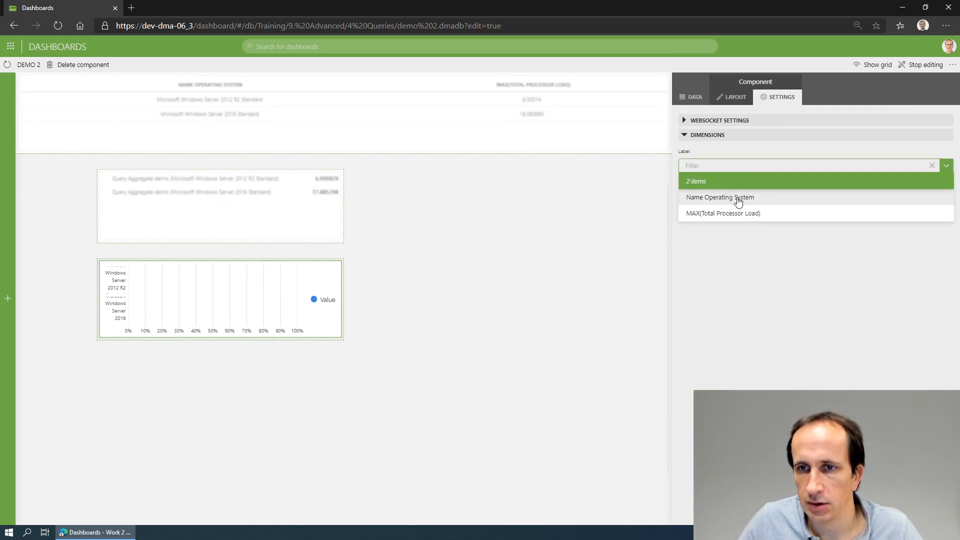
click(740, 195)
click(740, 193)
click(728, 223)
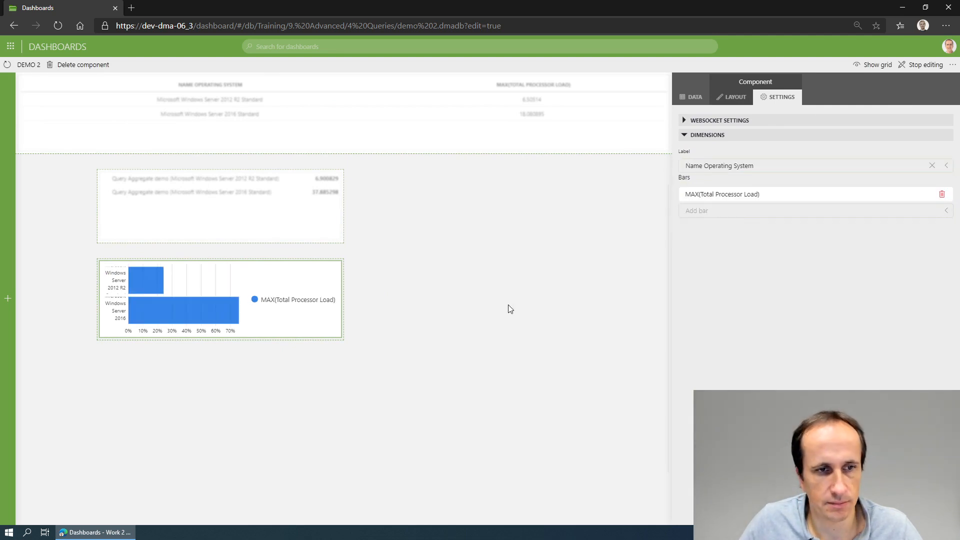
drag(342, 338, 425, 388)
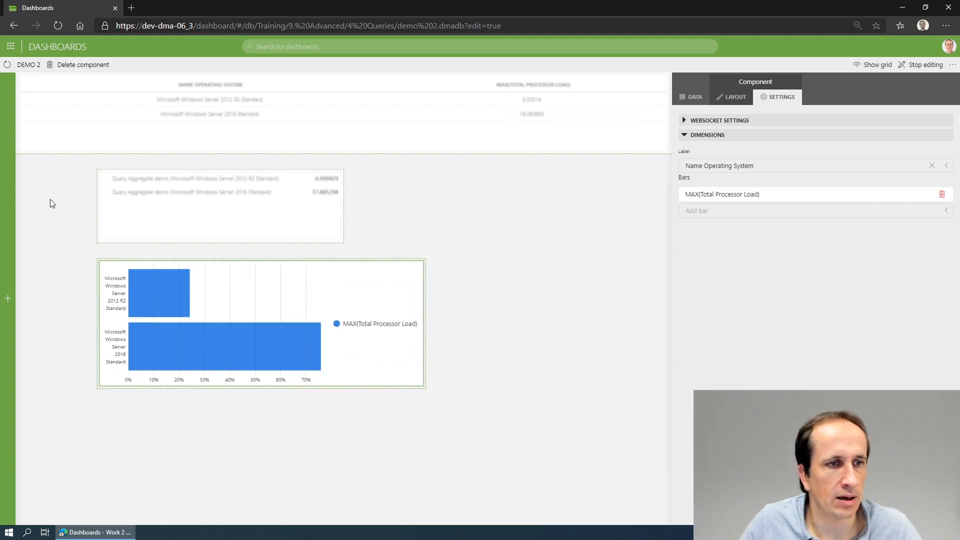
Add a pie chart to the right of the bar chart, match its height, and apply the Aggregate demo query
mouse_move(6, 208)
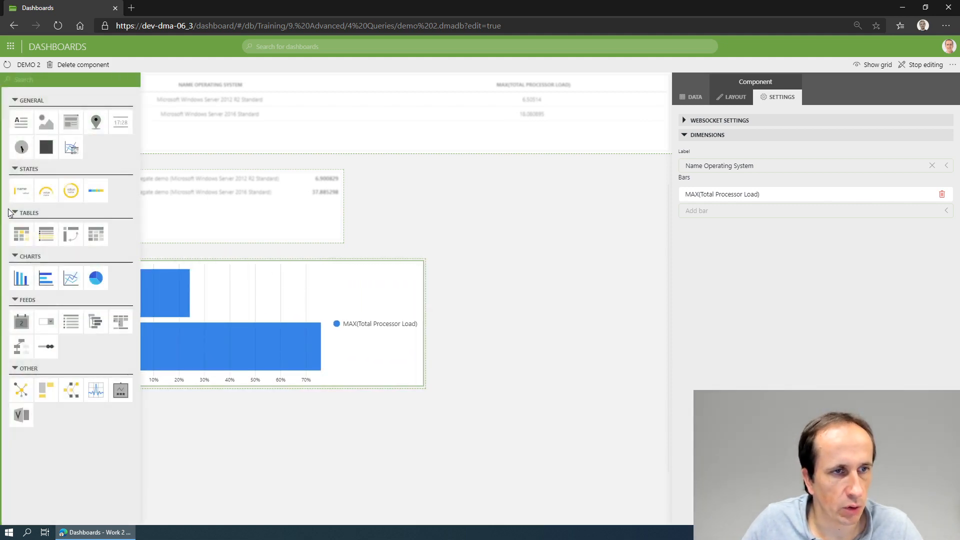
drag(96, 278, 482, 294)
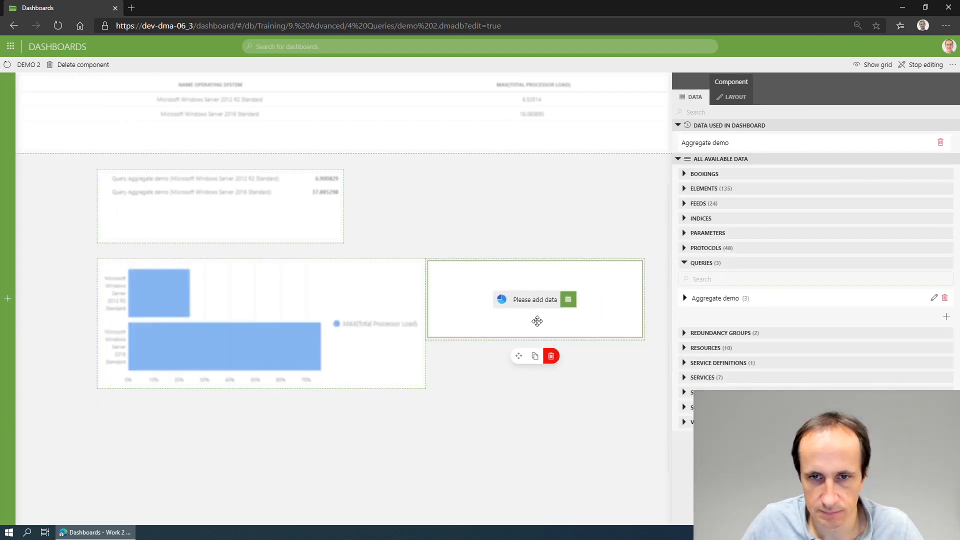
drag(542, 345, 542, 388)
mouse_move(603, 319)
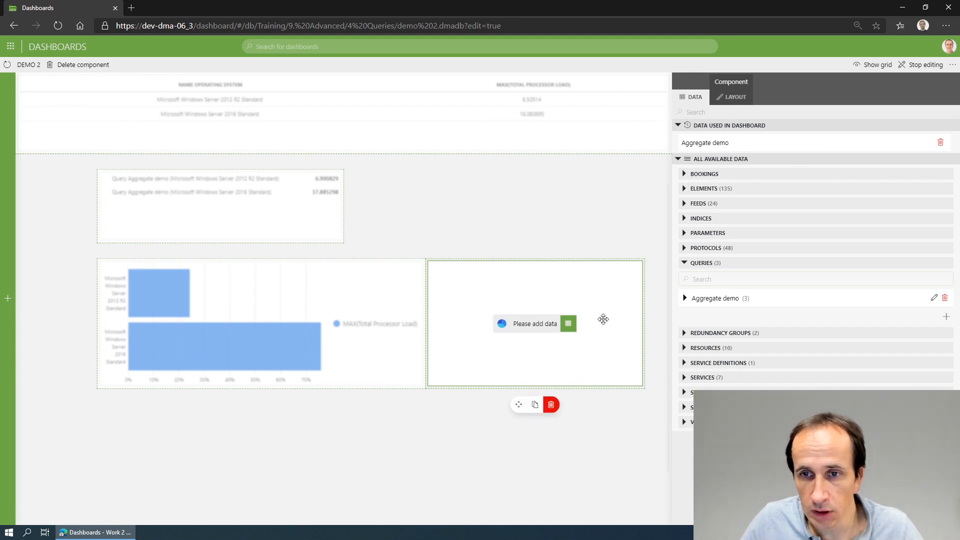
drag(720, 299, 698, 295)
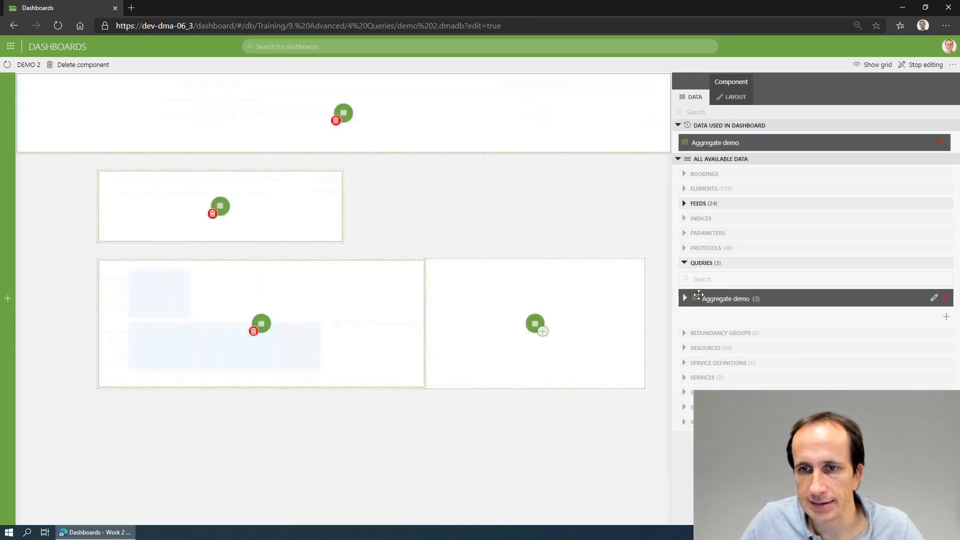
drag(531, 328, 535, 328)
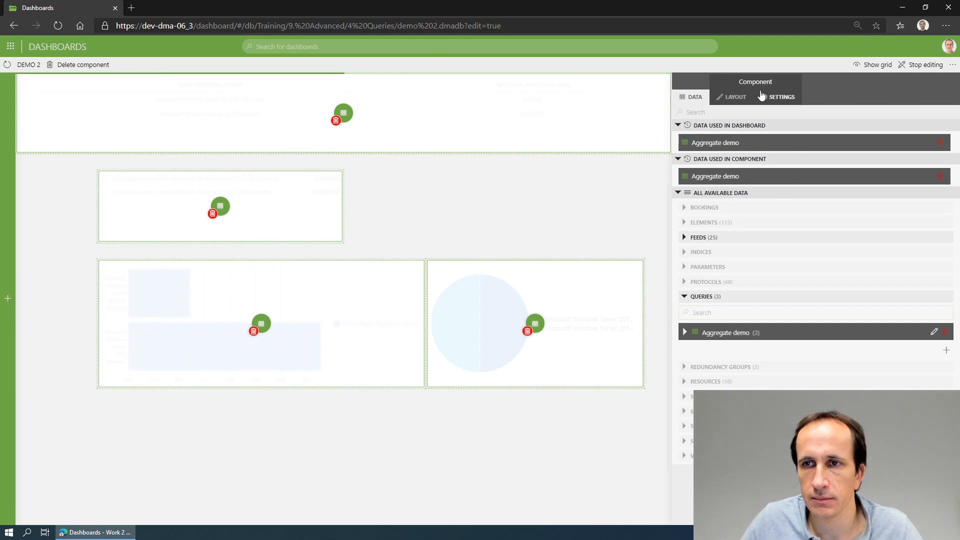
Set the pie chart's label to Name Operating System and its segment size to MAX(Total Processor Load), and deselect the chart
click(778, 97)
click(707, 162)
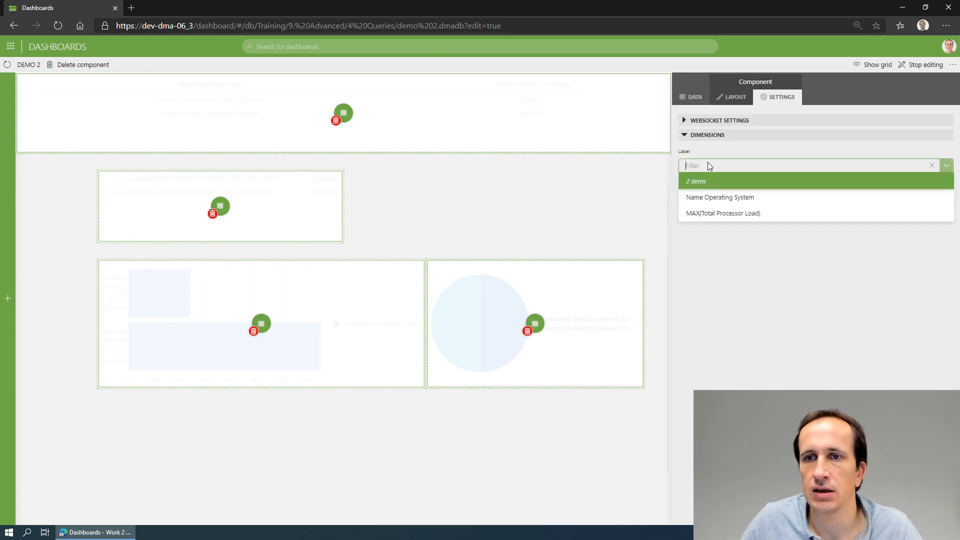
click(728, 196)
click(728, 195)
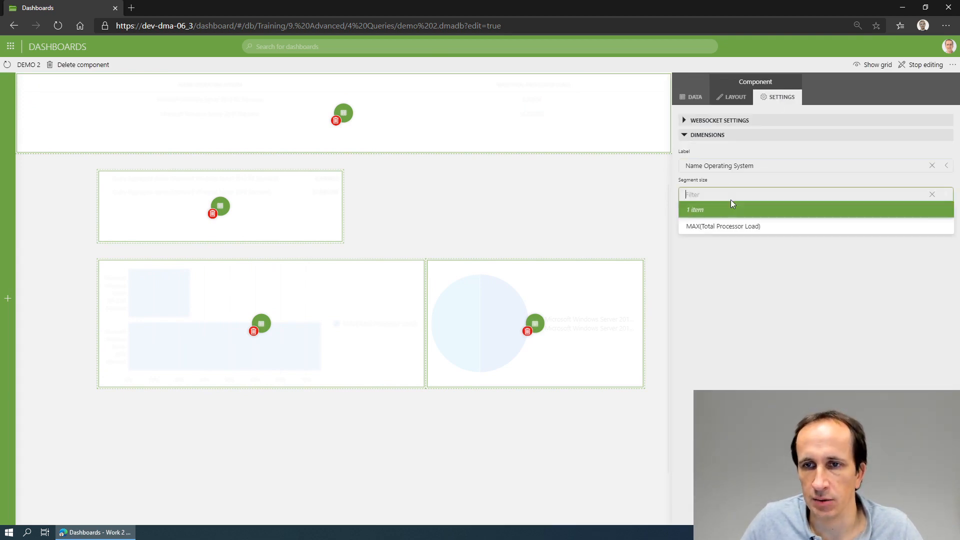
click(730, 227)
click(573, 234)
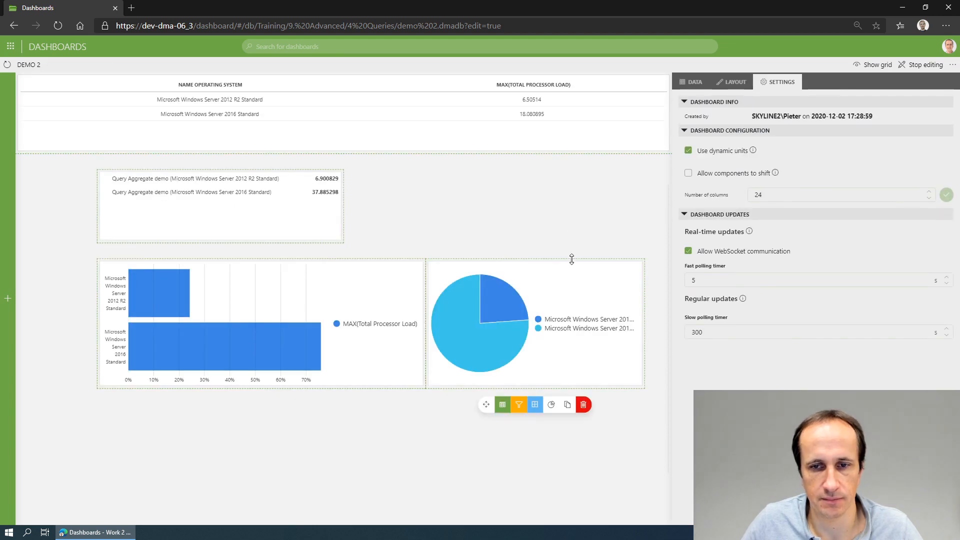